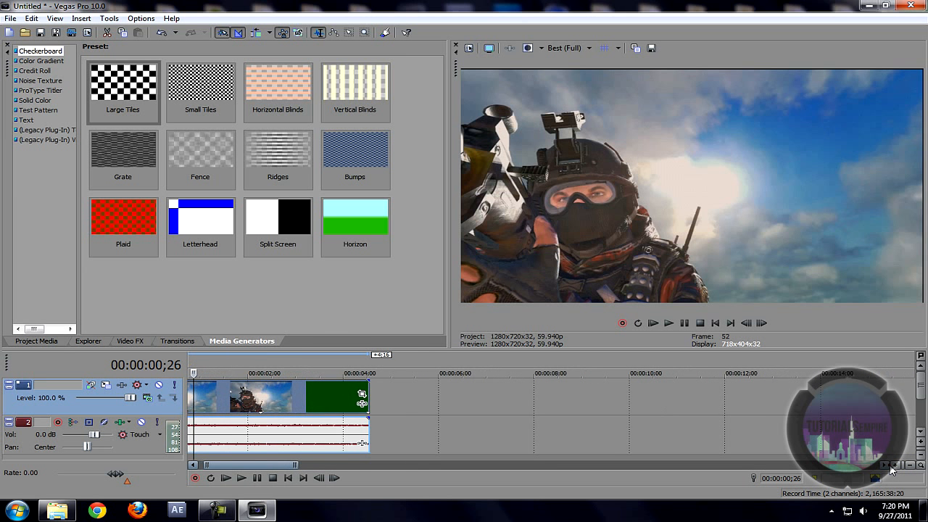
Step: Scroll the timeline back to 00:00:00 and zoom in on the soldier clips
{"action": "left_click_drag", "start_coordinate": [254, 466], "coordinate": [230, 459]}
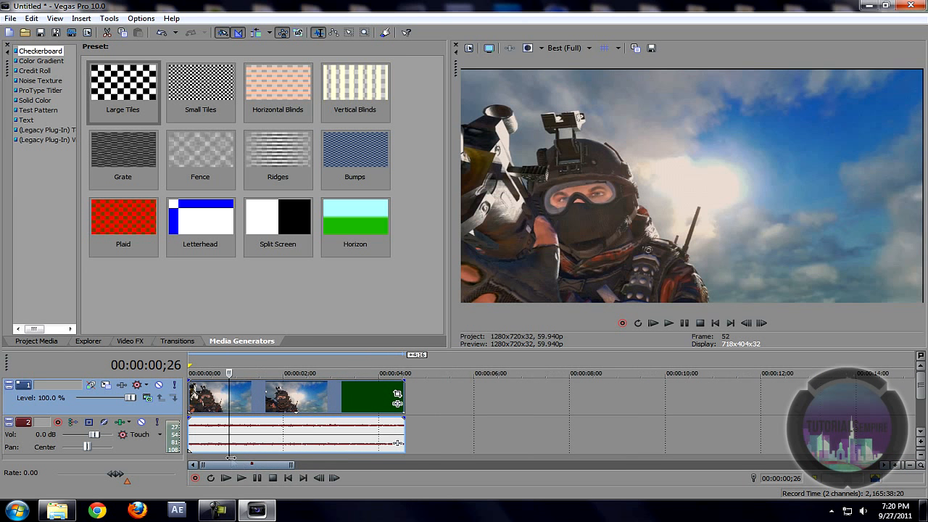
{"action": "left_click", "coordinate": [895, 466]}
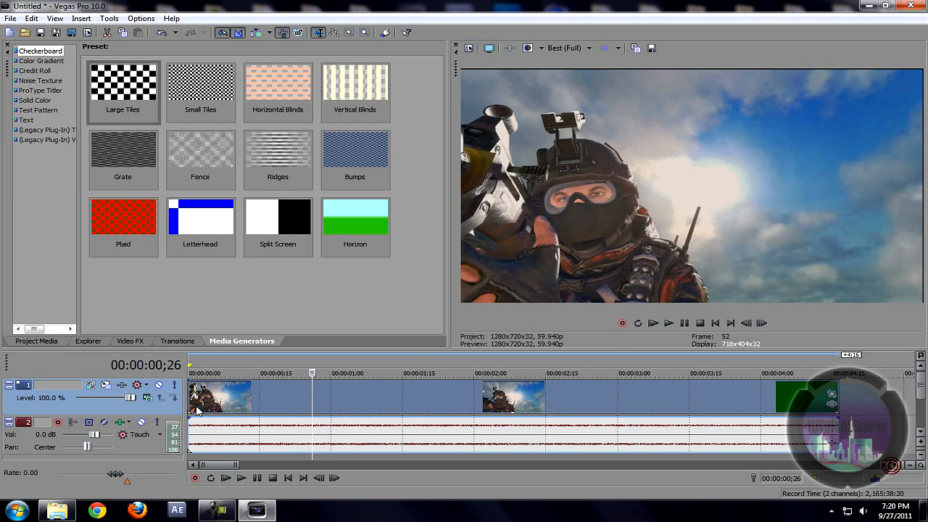
Step: Tick Disable resample in the first soldier clip's properties
{"action": "right_click", "coordinate": [246, 410]}
{"action": "left_click", "coordinate": [278, 399]}
{"action": "left_click", "coordinate": [408, 218]}
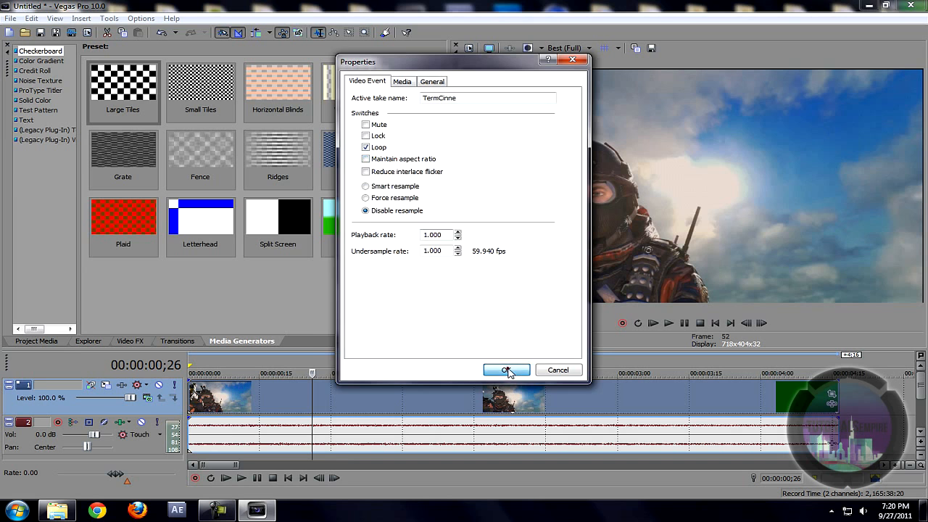
{"action": "left_click", "coordinate": [507, 371]}
Step: Apply the FluffeyCrop preset in the first clip's Event Pan/Crop
{"action": "left_click", "coordinate": [245, 403]}
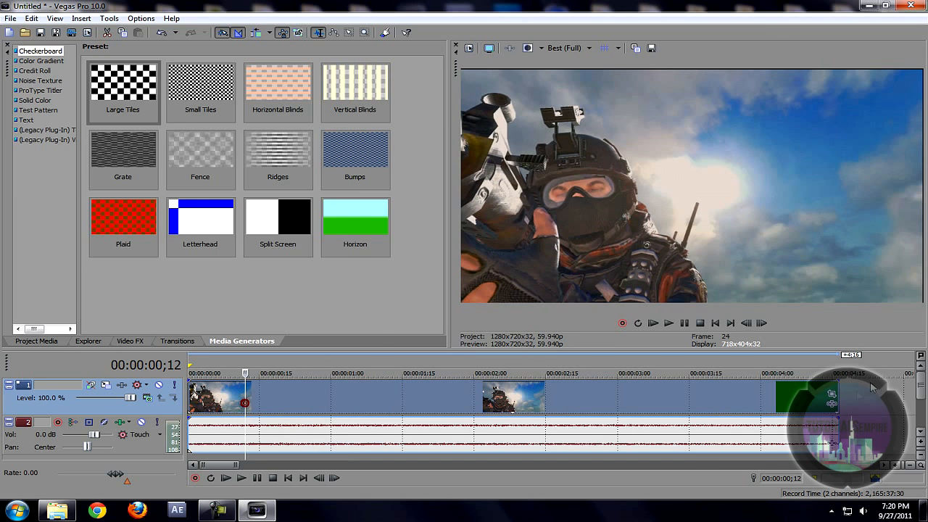
{"action": "left_click", "coordinate": [240, 387]}
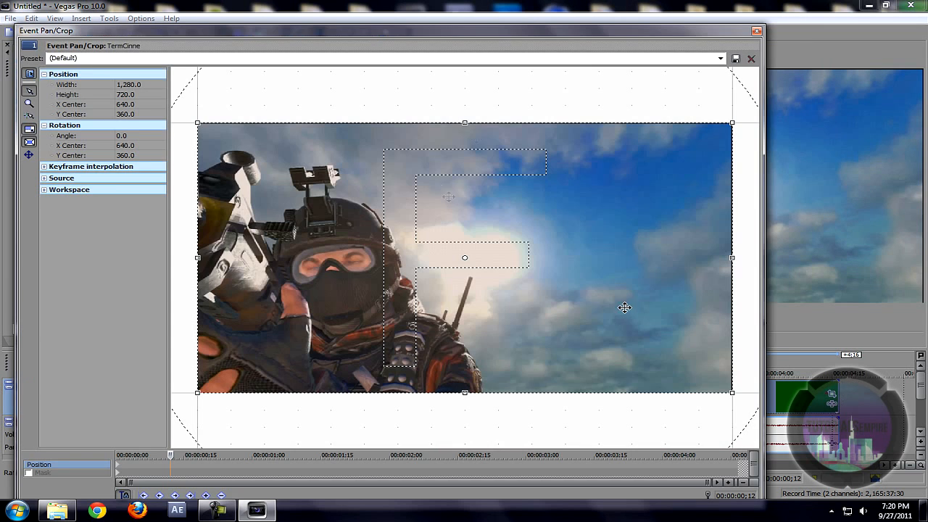
{"action": "left_click", "coordinate": [720, 58]}
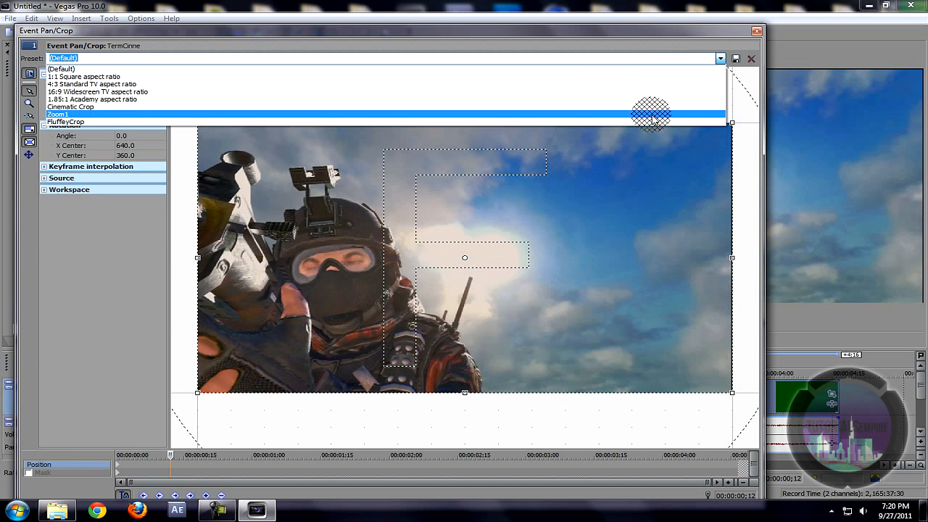
{"action": "left_click", "coordinate": [652, 116]}
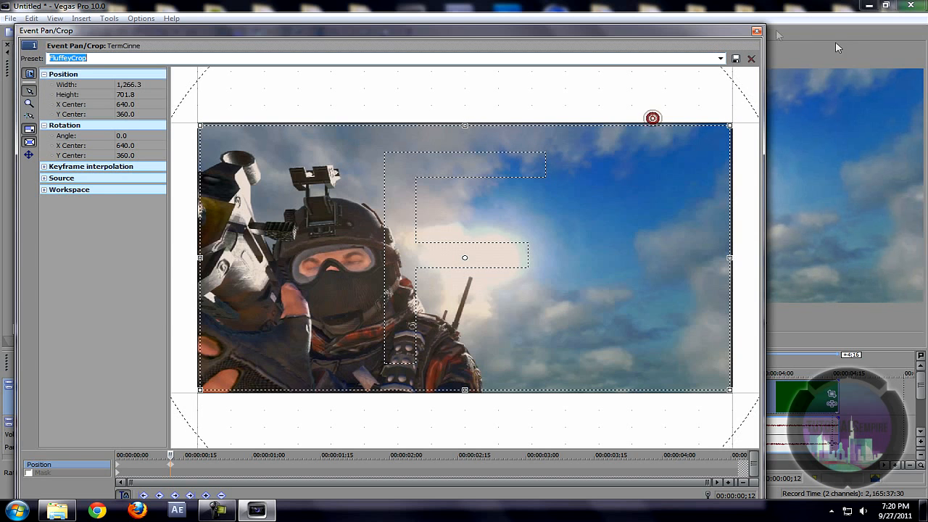
{"action": "left_click", "coordinate": [757, 31]}
{"action": "left_click", "coordinate": [250, 406]}
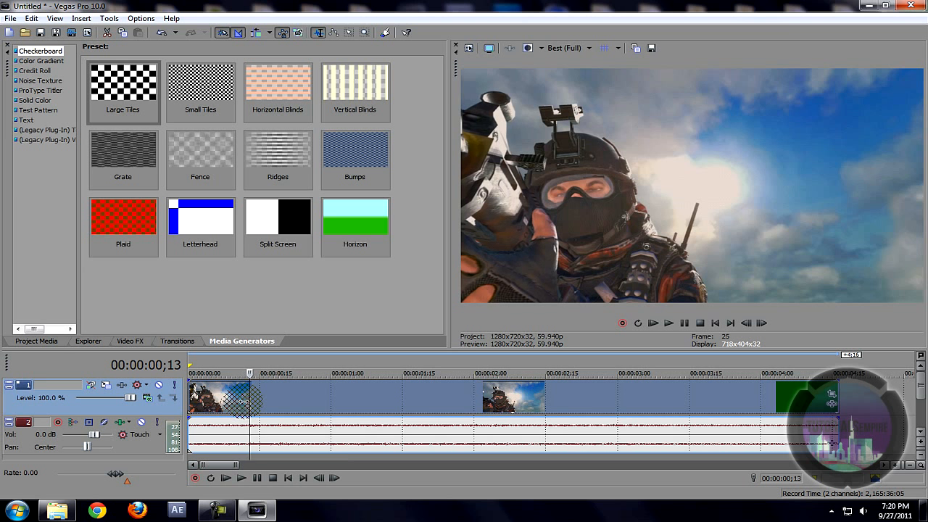
Step: Step to the exact soldier frame and keep the preview at Best (Full) quality
{"action": "key", "text": "Right"}
{"action": "key", "text": "Right"}
{"action": "key", "text": "Right"}
{"action": "key", "text": "Right"}
{"action": "key", "text": "Left"}
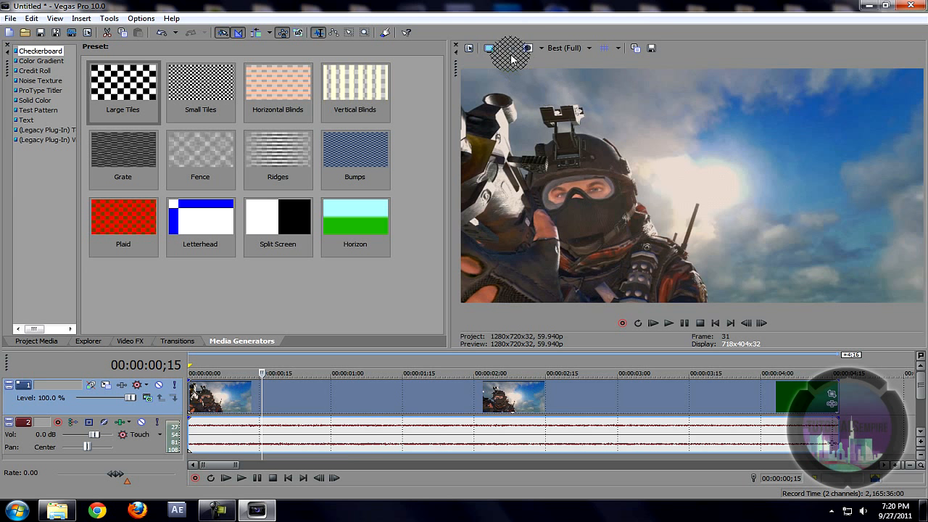
{"action": "left_click", "coordinate": [587, 48]}
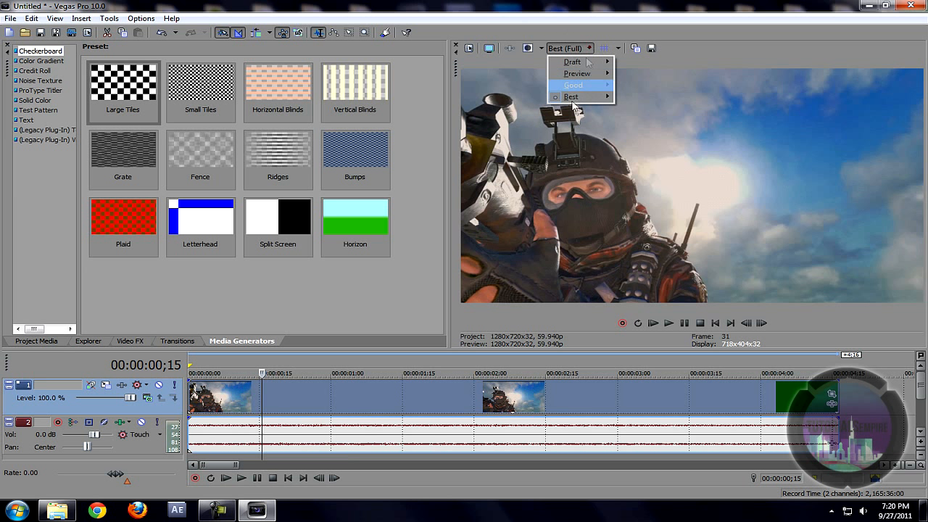
{"action": "mouse_move", "coordinate": [576, 97]}
{"action": "left_click", "coordinate": [632, 104]}
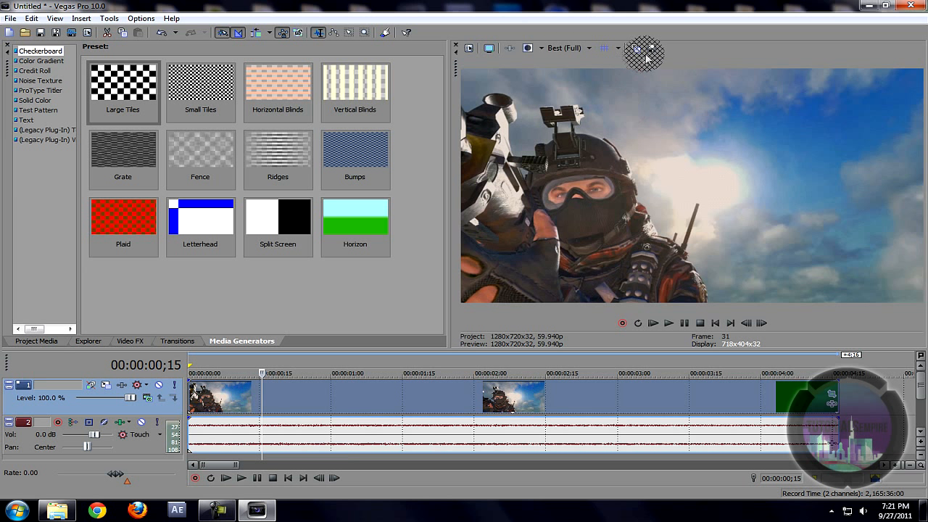
Step: Save that frame as the PNG snapshot Cinnematic on the Desktop
{"action": "left_click", "coordinate": [651, 48]}
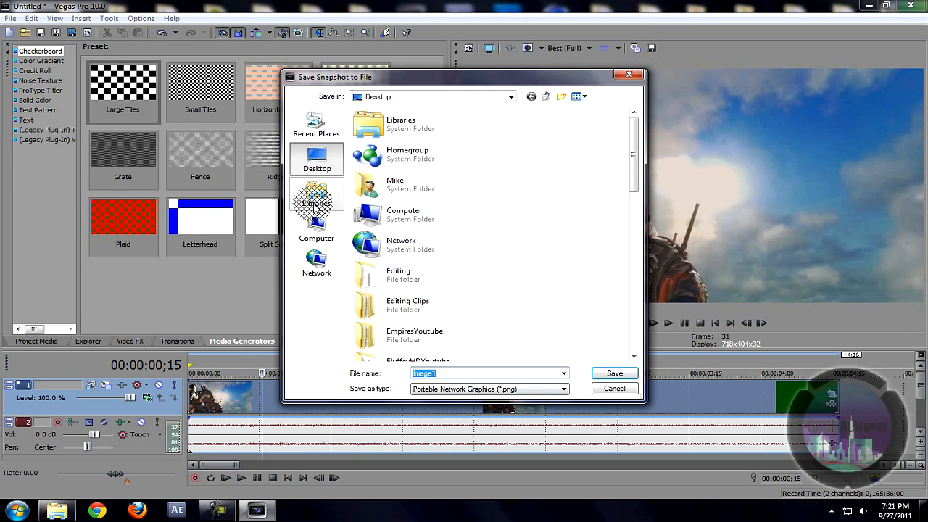
{"action": "left_click", "coordinate": [472, 388]}
{"action": "left_click", "coordinate": [472, 407]}
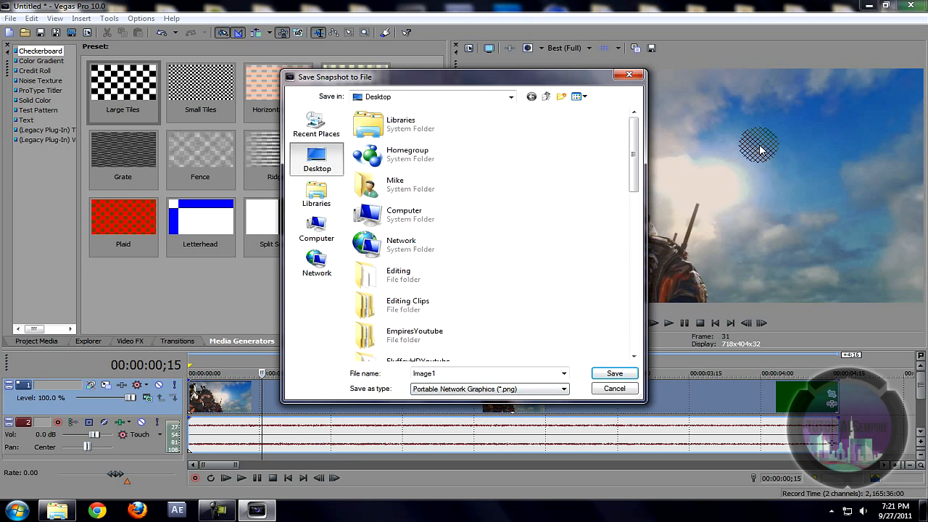
{"action": "left_click", "coordinate": [472, 374]}
{"action": "type", "text": "Cinnematic"}
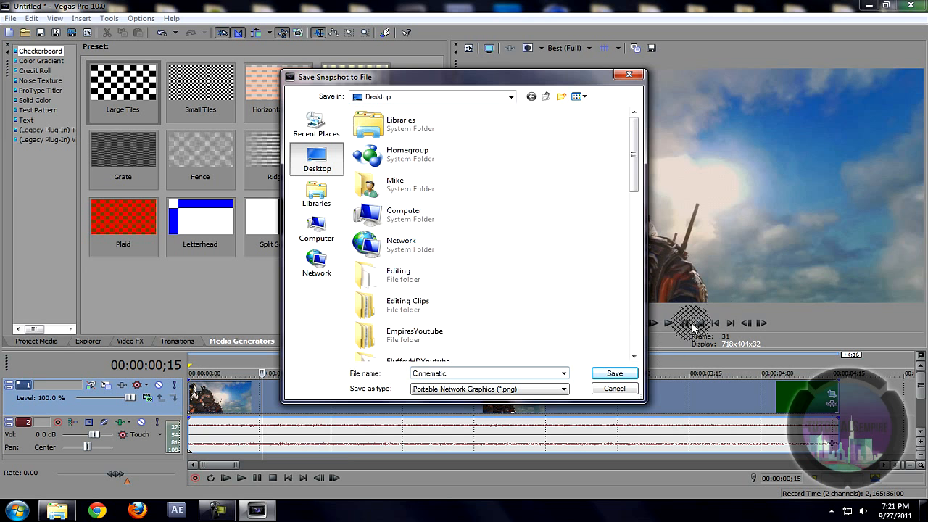
{"action": "left_click", "coordinate": [615, 373]}
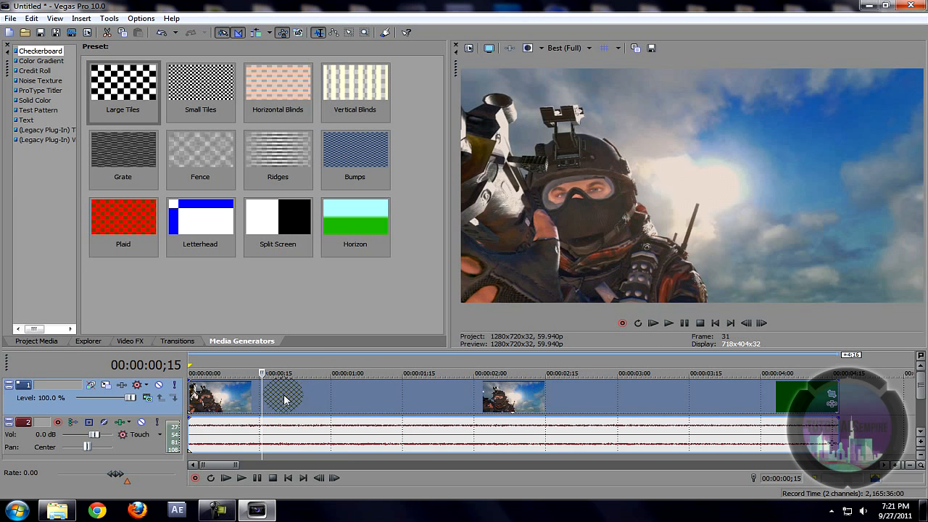
Step: Undo twice to clear the soldier clips from the timeline
{"action": "left_click", "coordinate": [315, 410]}
{"action": "key", "text": "ctrl+z"}
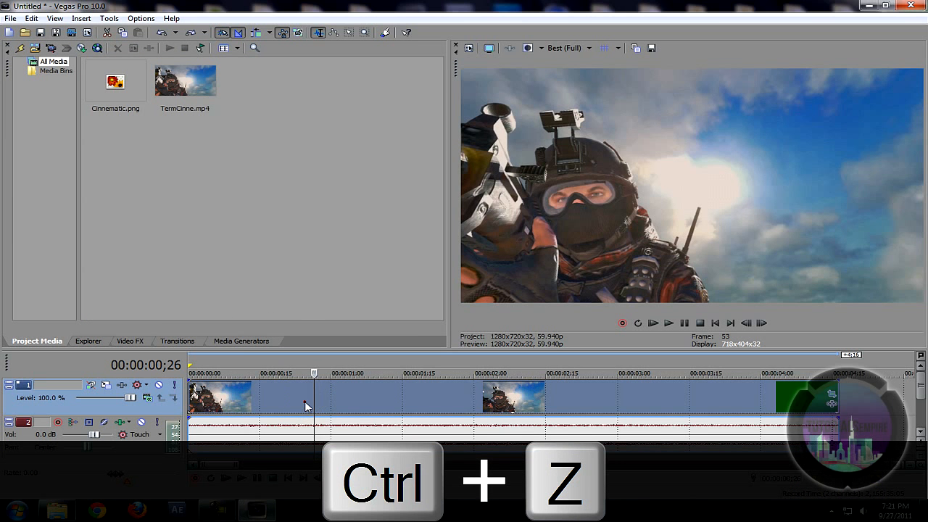
{"action": "left_click", "coordinate": [304, 403]}
{"action": "key", "text": "ctrl+z"}
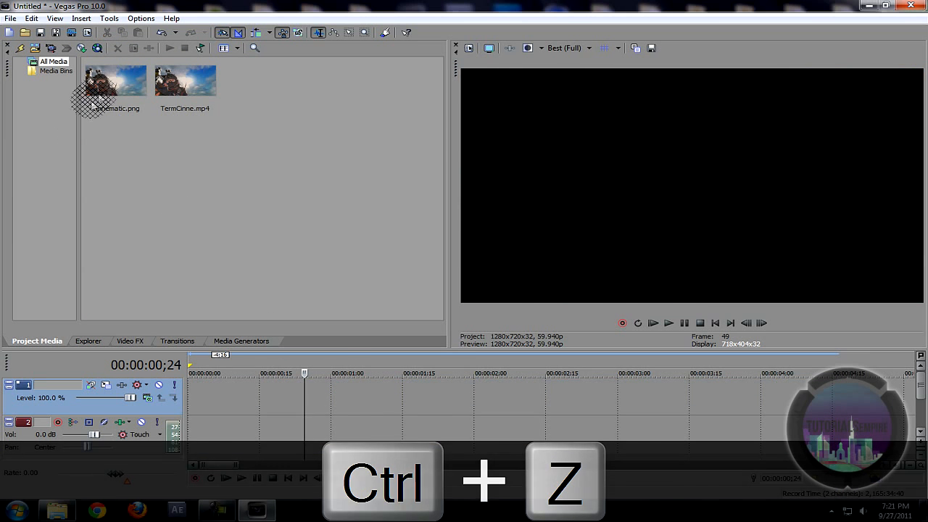
Step: Put Cinnematic.png on video track 1, stretch it to about ten seconds, and preview it
{"action": "left_click", "coordinate": [108, 89]}
{"action": "left_click_drag", "start_coordinate": [114, 84], "coordinate": [200, 393]}
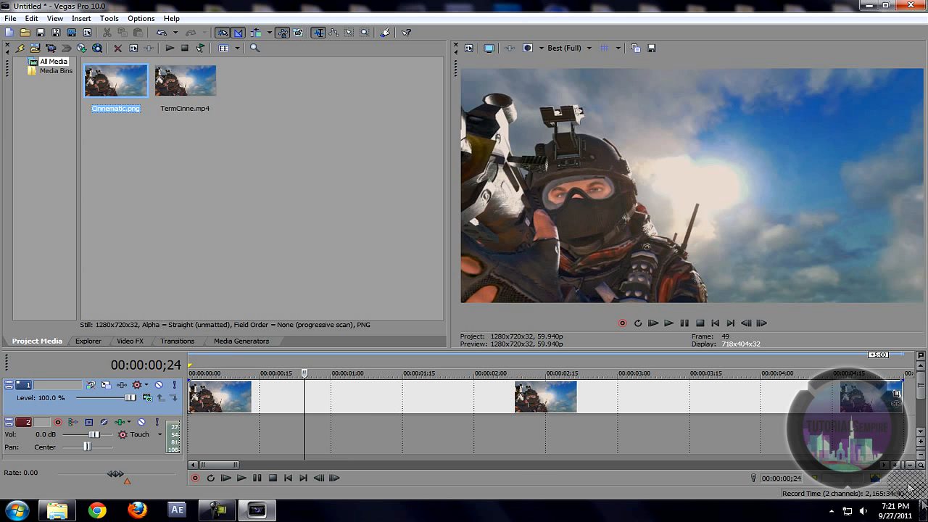
{"action": "scroll", "coordinate": [757, 444], "scroll_direction": "down", "scroll_amount": 8}
{"action": "left_click_drag", "start_coordinate": [361, 391], "coordinate": [537, 394]}
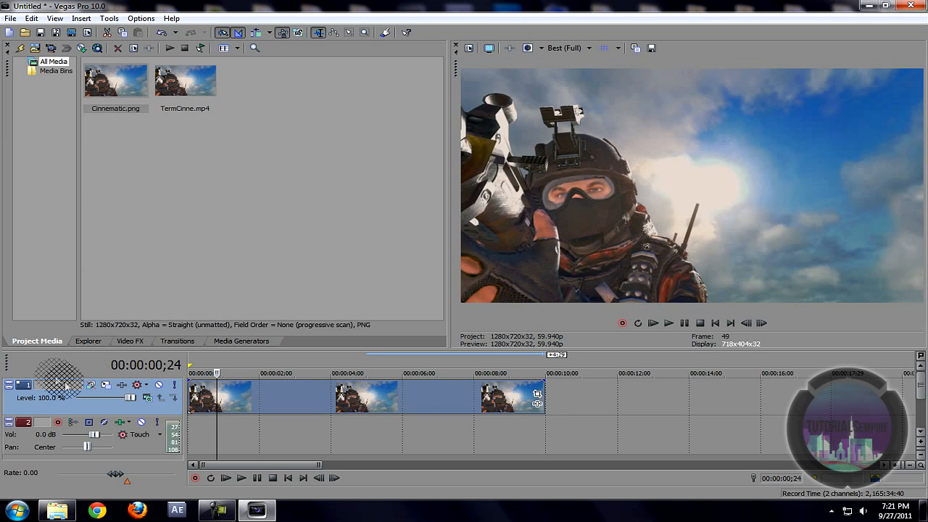
{"action": "left_click", "coordinate": [896, 467]}
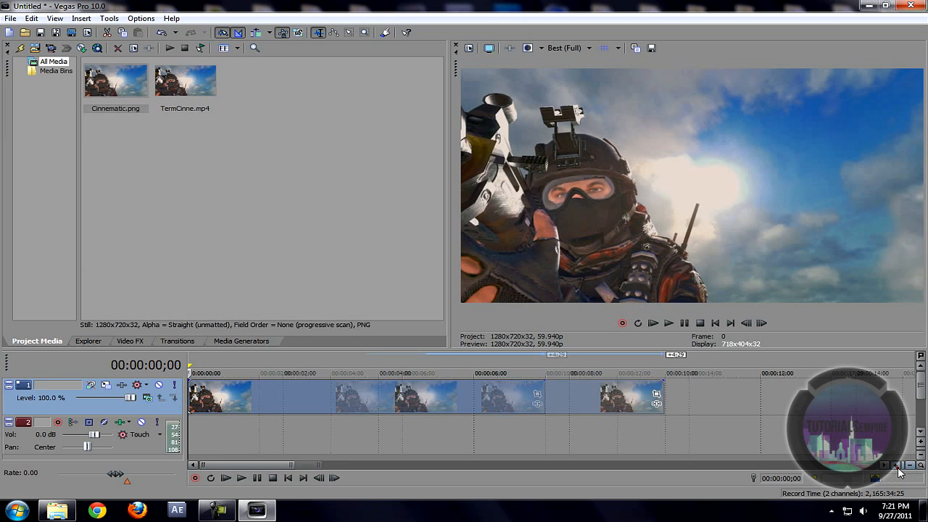
{"action": "left_click", "coordinate": [896, 466]}
{"action": "left_click", "coordinate": [896, 466]}
{"action": "left_click", "coordinate": [912, 466]}
{"action": "left_click", "coordinate": [911, 466]}
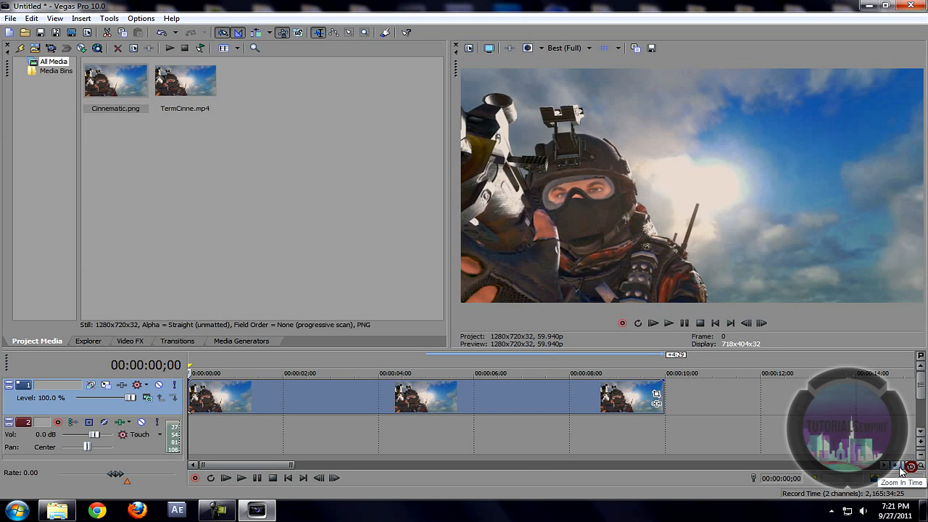
{"action": "key", "text": "space"}
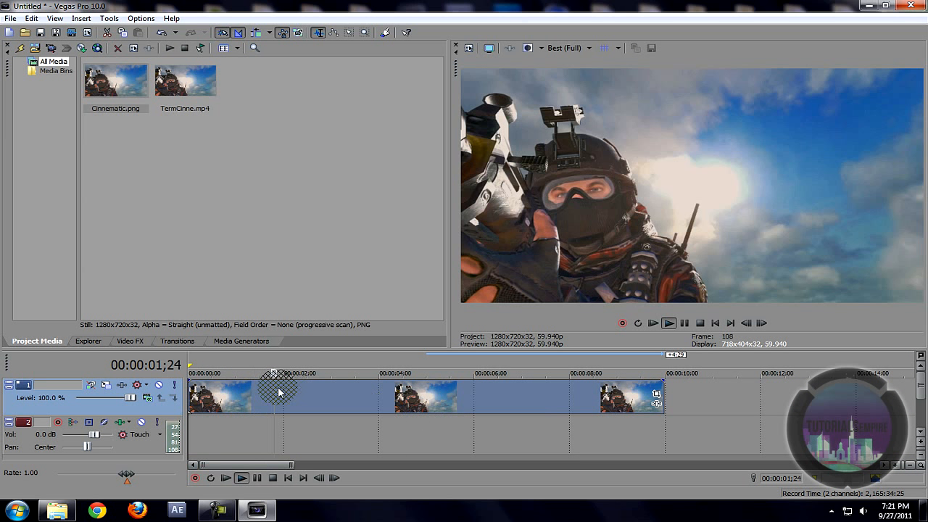
{"action": "key", "text": "space"}
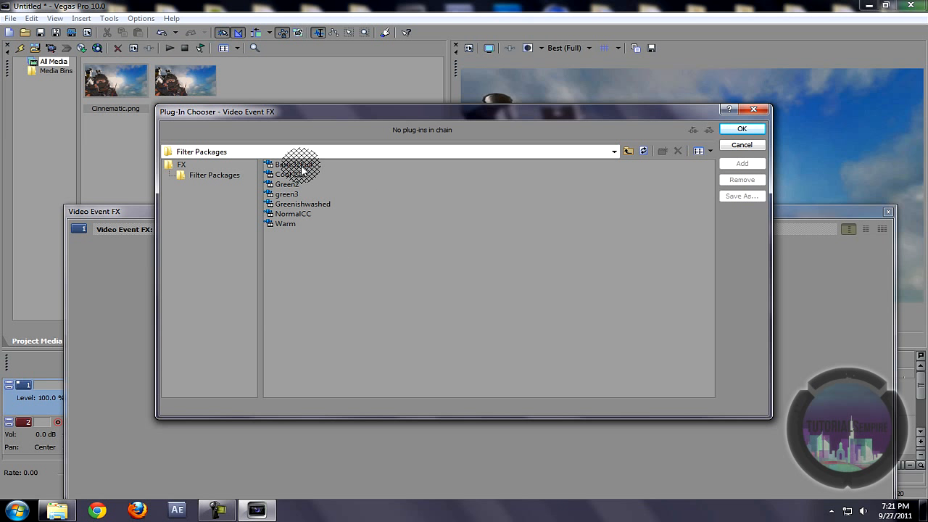
Step: Add the Warm filter package (Brightness and Contrast plus Color Curves) as Event FX on the still
{"action": "left_click", "coordinate": [754, 146]}
{"action": "double_click", "coordinate": [286, 223]}
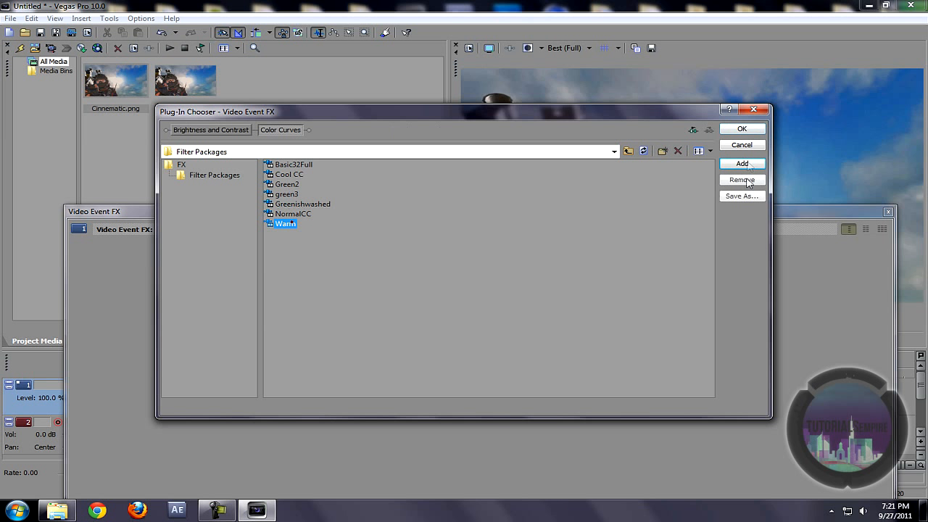
{"action": "left_click", "coordinate": [742, 129]}
{"action": "left_click_drag", "start_coordinate": [732, 221], "coordinate": [710, 210]}
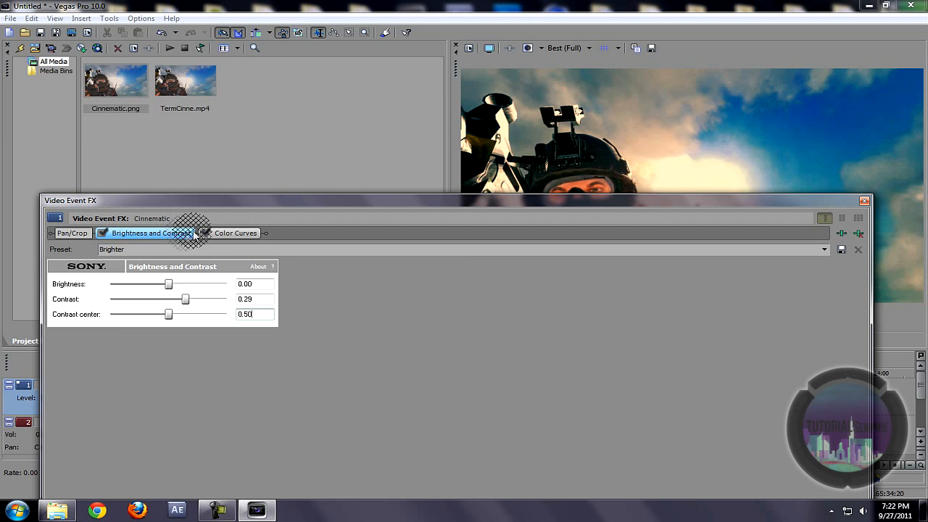
Step: View the Red, Green and Blue Color Curves channels, then close the Video Event FX window
{"action": "left_click", "coordinate": [841, 233]}
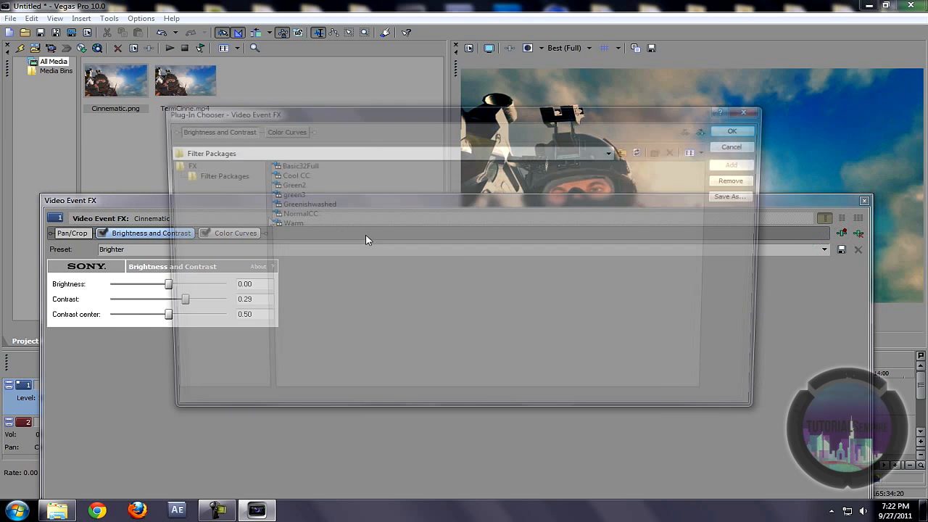
{"action": "left_click", "coordinate": [757, 110]}
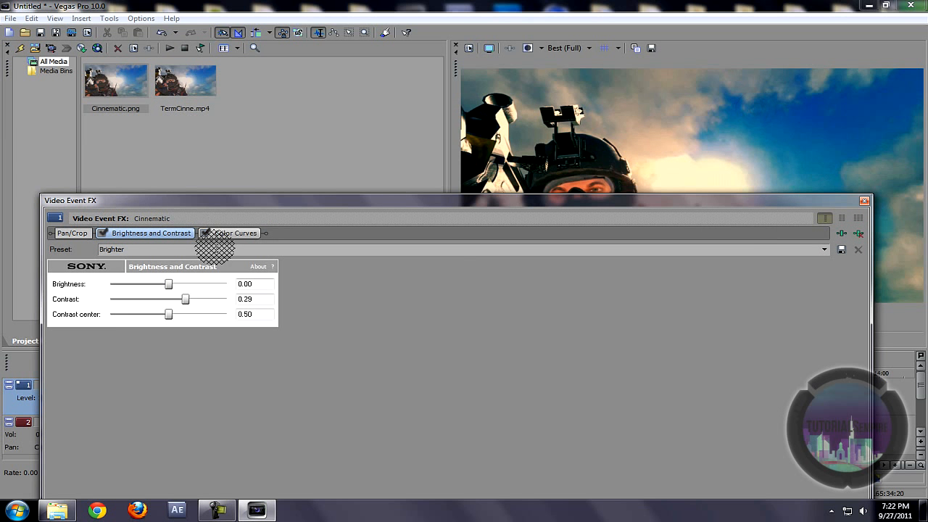
{"action": "left_click", "coordinate": [225, 238]}
{"action": "left_click", "coordinate": [106, 285]}
{"action": "left_click", "coordinate": [102, 303]}
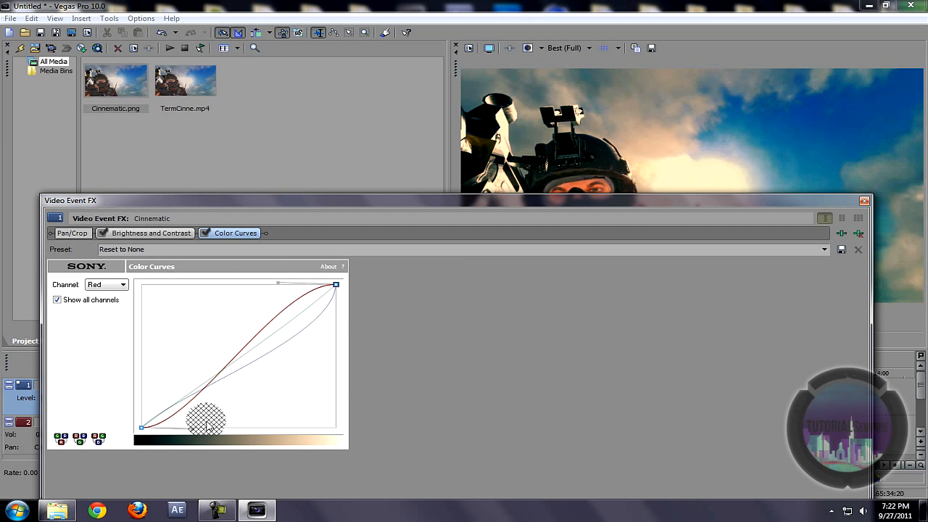
{"action": "left_click", "coordinate": [122, 286]}
{"action": "left_click", "coordinate": [98, 303]}
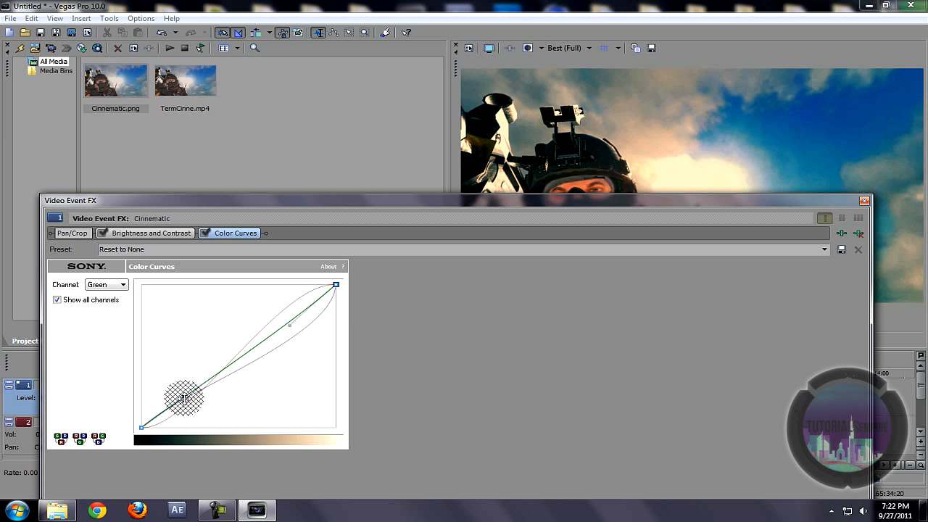
{"action": "left_click", "coordinate": [104, 285]}
{"action": "left_click", "coordinate": [107, 318]}
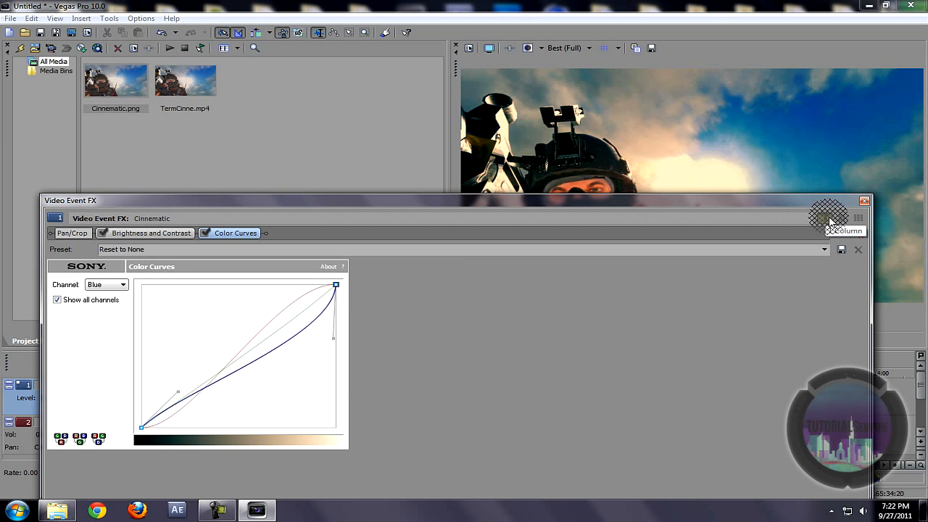
{"action": "left_click", "coordinate": [864, 200]}
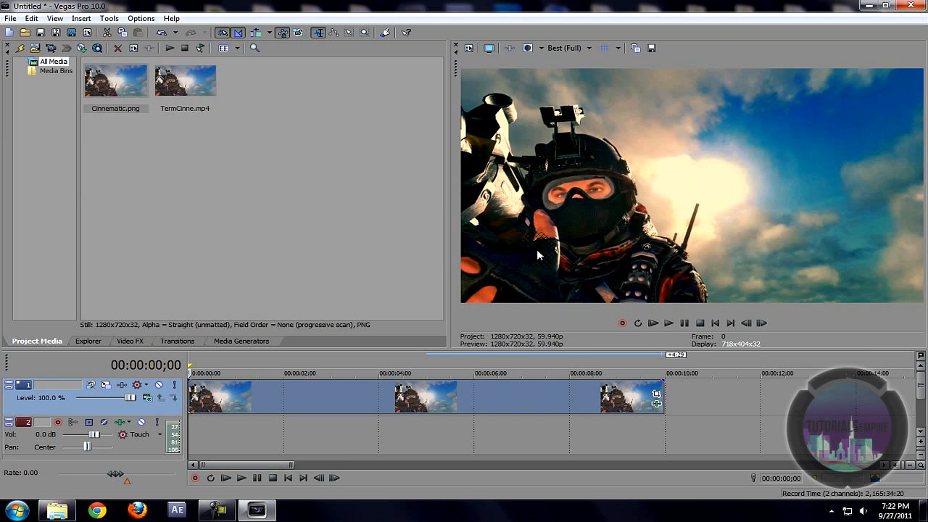
Step: Save a first snapshot of the graded frame to the Desktop
{"action": "left_click", "coordinate": [652, 48]}
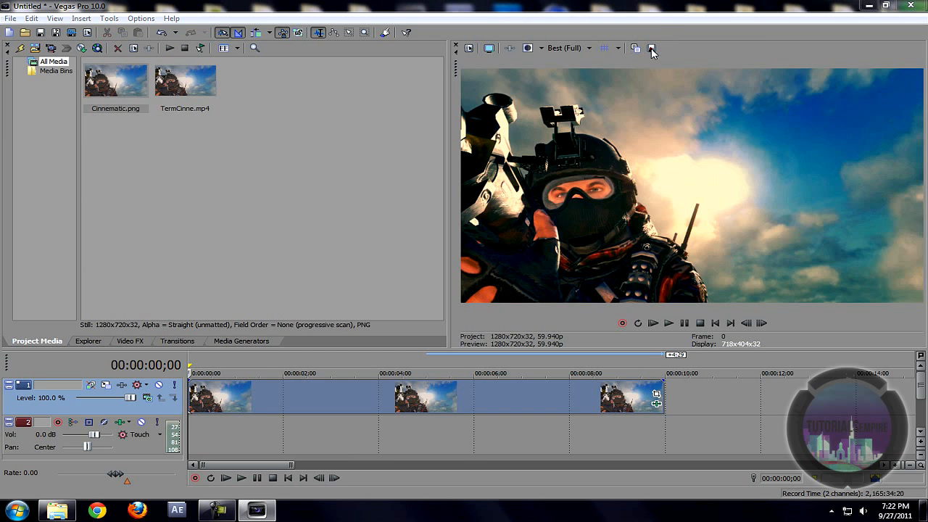
{"action": "type", "text": "Cineem"}
{"action": "key", "text": "BackSpace"}
{"action": "key", "text": "BackSpace"}
{"action": "key", "text": "BackSpace"}
{"action": "type", "text": "ne"}
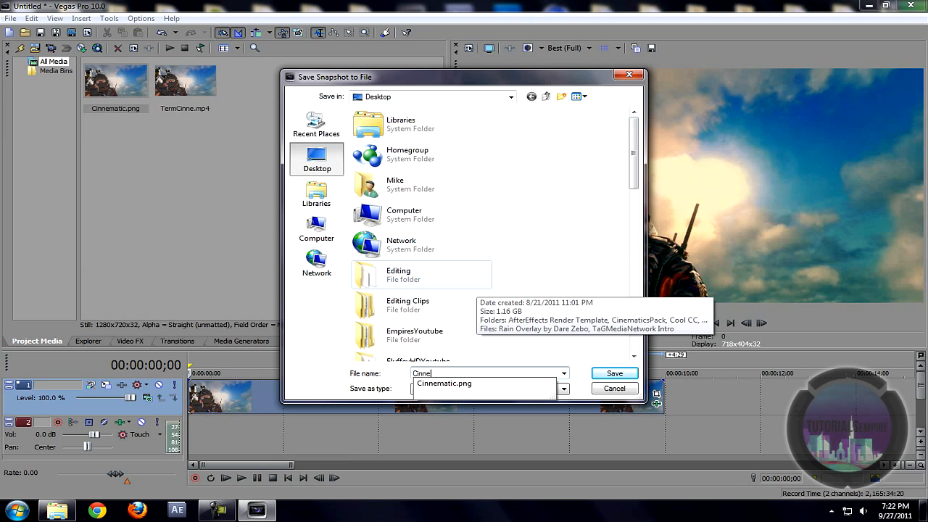
{"action": "type", "text": "matic2"}
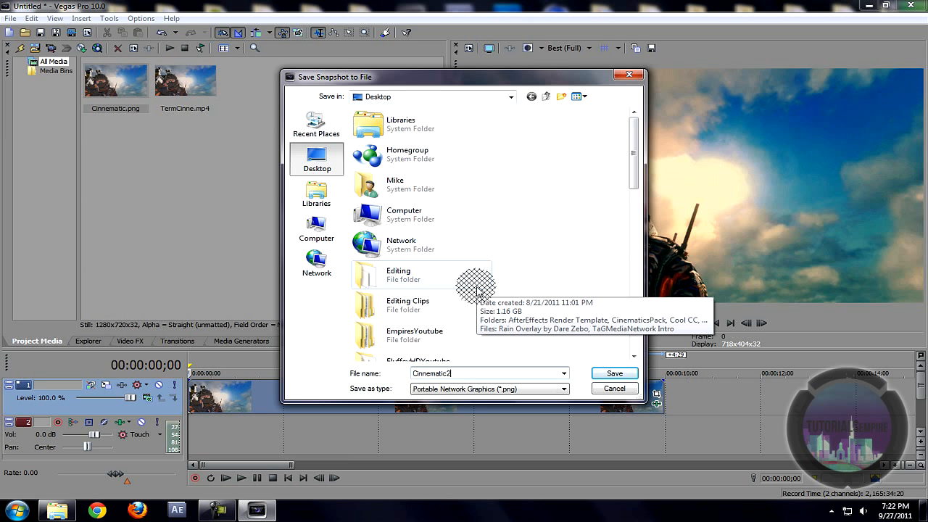
{"action": "left_click", "coordinate": [614, 373]}
Step: Save another snapshot of the frame named Cinnematic2.png
{"action": "left_click", "coordinate": [652, 48]}
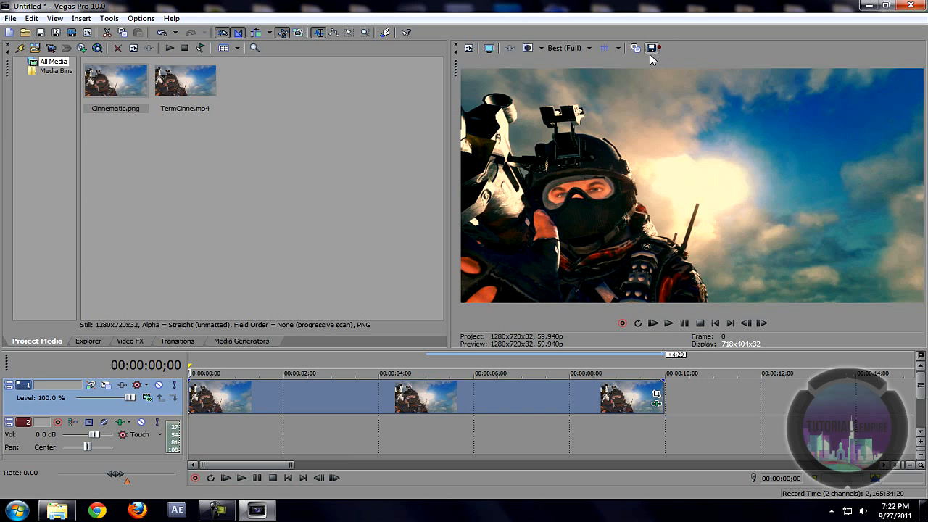
{"action": "type", "text": "Ci"}
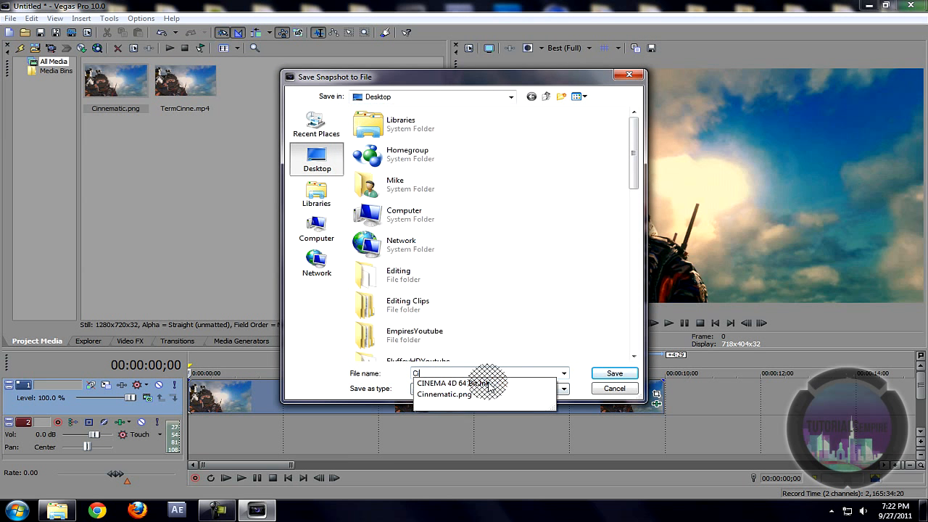
{"action": "type", "text": "nnematic1"}
{"action": "key", "text": "BackSpace"}
{"action": "type", "text": "1"}
{"action": "key", "text": "BackSpace"}
{"action": "type", "text": "2"}
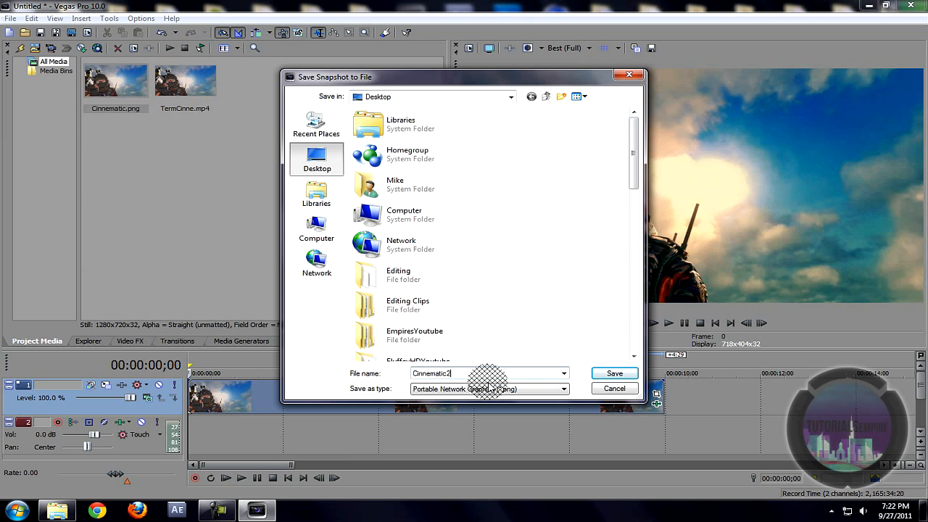
{"action": "left_click", "coordinate": [607, 371]}
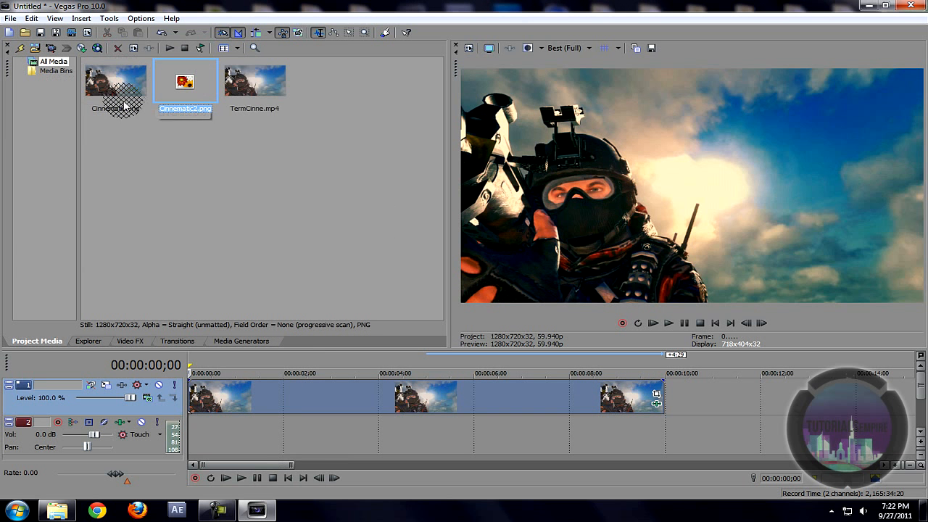
Step: Swap the old still for Cinnematic2.png on track 1, stretch it to about ten seconds, and preview
{"action": "left_click", "coordinate": [229, 392]}
{"action": "key", "text": "Delete"}
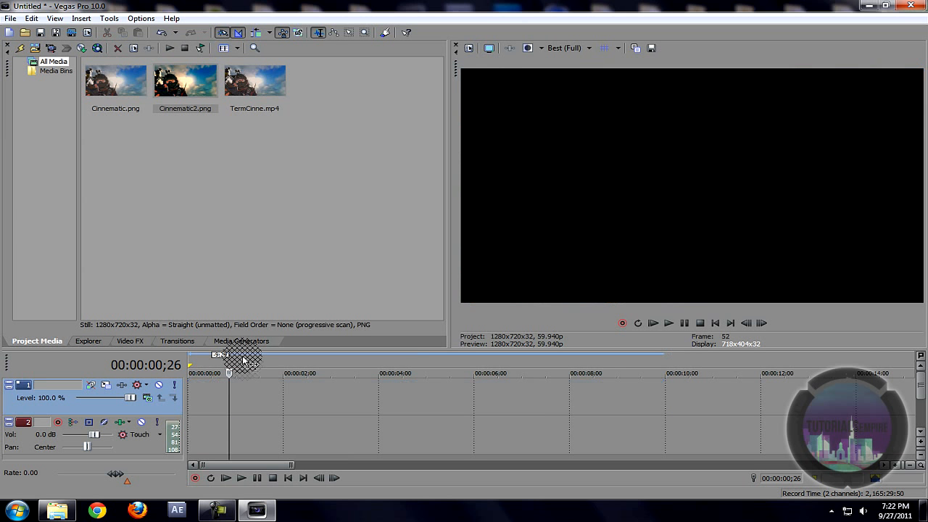
{"action": "left_click_drag", "start_coordinate": [183, 94], "coordinate": [206, 397]}
{"action": "left_click_drag", "start_coordinate": [426, 393], "coordinate": [663, 417]}
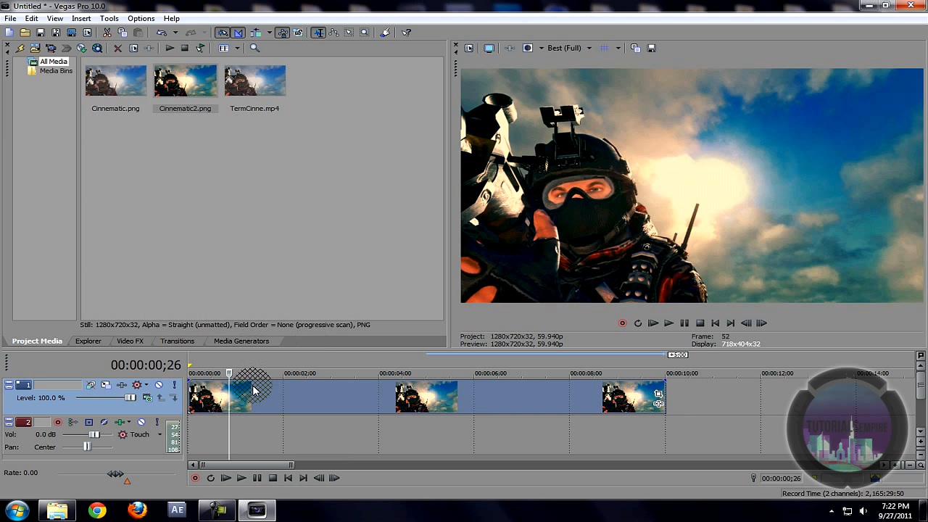
{"action": "left_click", "coordinate": [193, 407]}
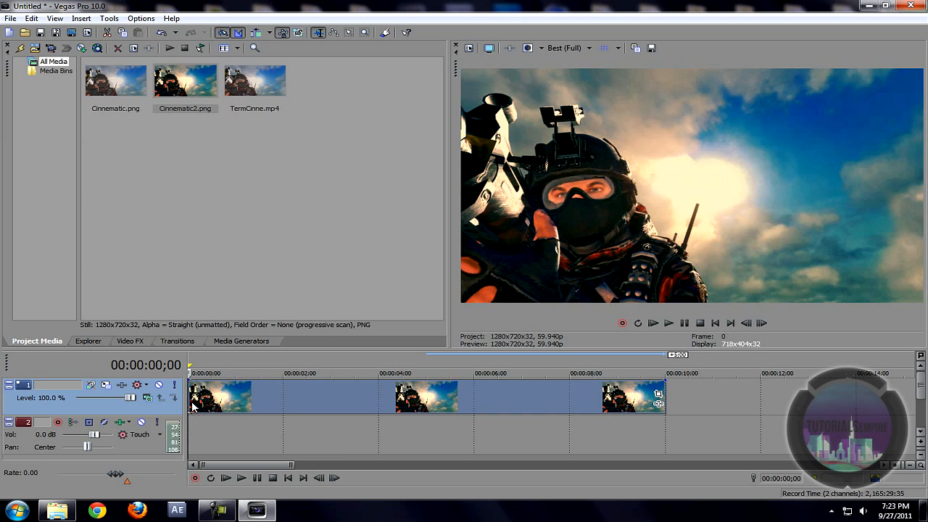
{"action": "key", "text": "space"}
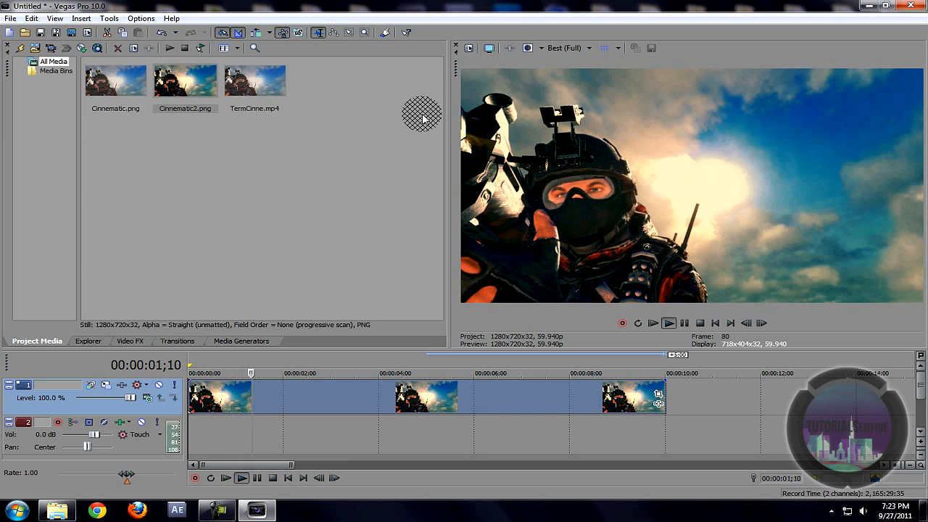
{"action": "key", "text": "space"}
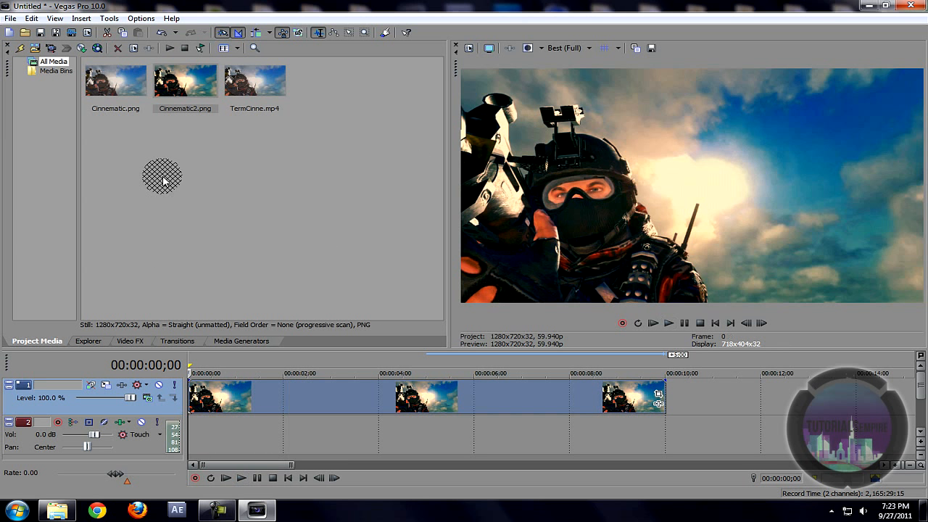
Step: Drag the NewBlue ME Active Camera TEMPIRE preset from Video FX onto the Cinnematic2 event
{"action": "left_click", "coordinate": [138, 341]}
{"action": "scroll", "coordinate": [87, 129], "scroll_direction": "down", "scroll_amount": 9}
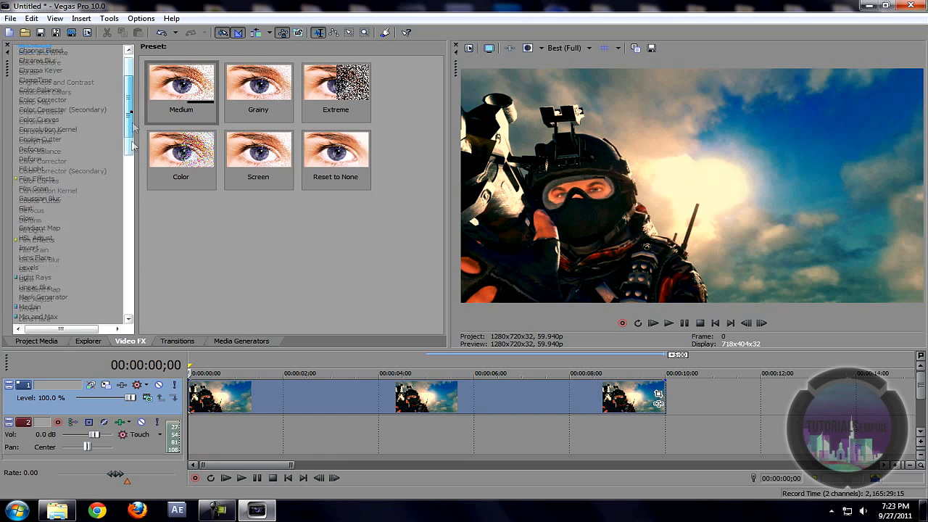
{"action": "left_click_drag", "start_coordinate": [129, 185], "coordinate": [128, 203]}
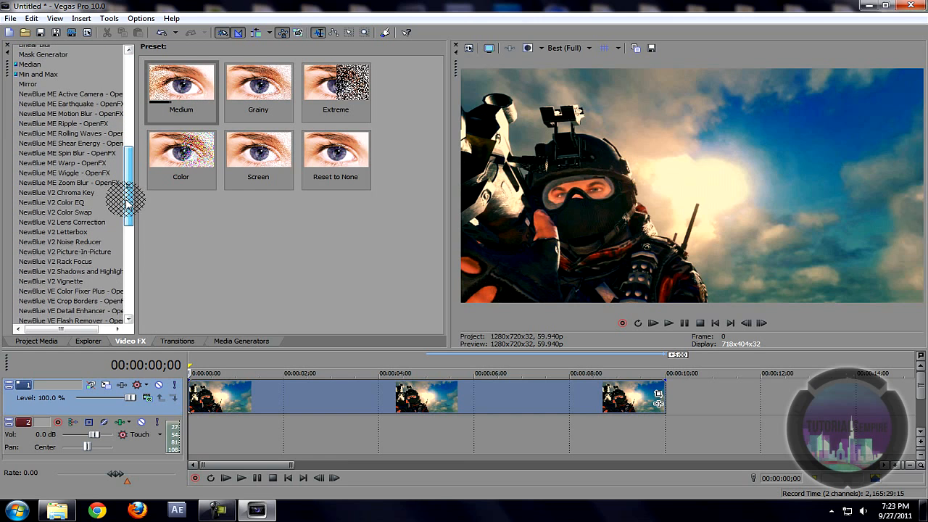
{"action": "left_click", "coordinate": [64, 94]}
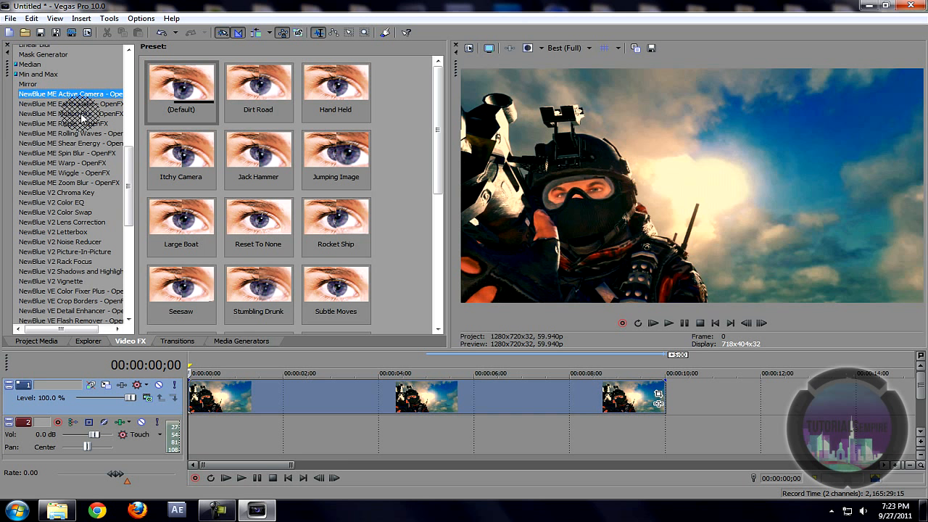
{"action": "left_click_drag", "start_coordinate": [82, 116], "coordinate": [155, 99]}
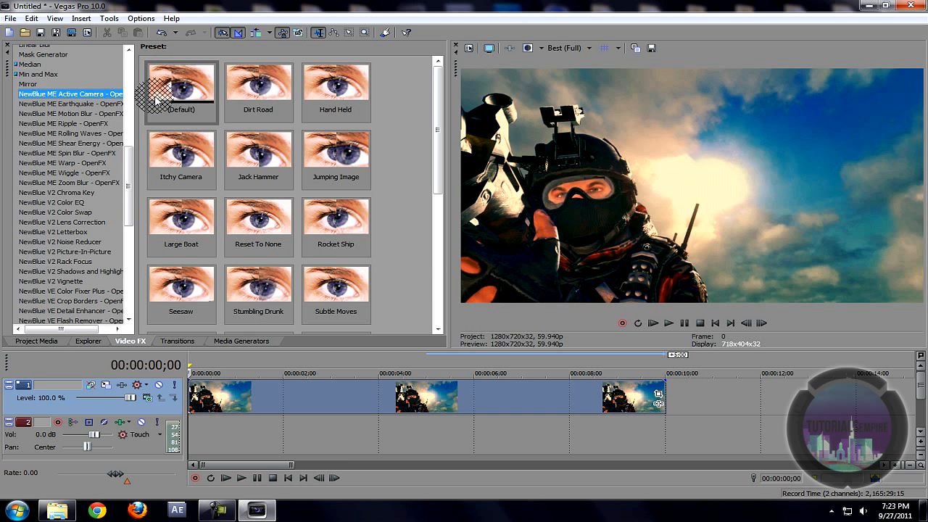
{"action": "mouse_move", "coordinate": [155, 99]}
{"action": "left_mouse_down"}
{"action": "mouse_move", "coordinate": [283, 138]}
{"action": "mouse_move", "coordinate": [478, 172]}
{"action": "left_mouse_up"}
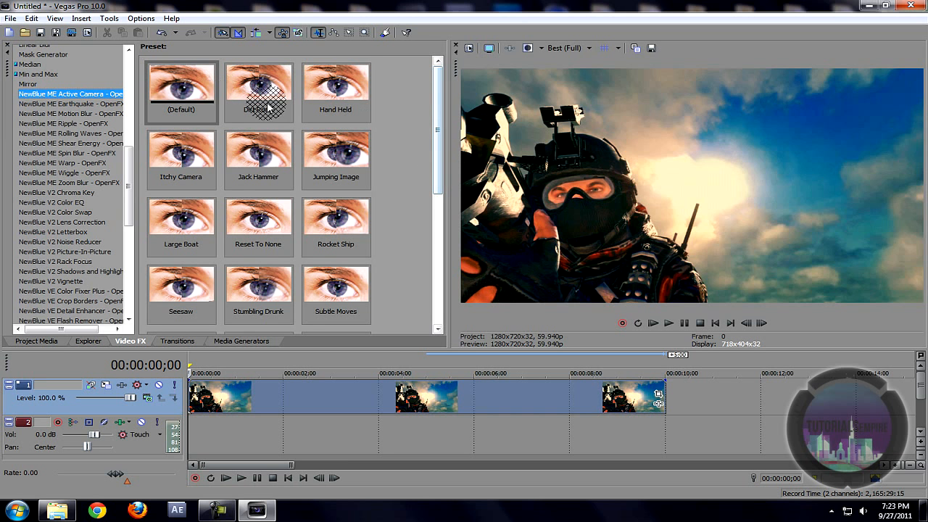
{"action": "left_click_drag", "start_coordinate": [437, 159], "coordinate": [438, 228]}
{"action": "left_click_drag", "start_coordinate": [336, 224], "coordinate": [233, 401]}
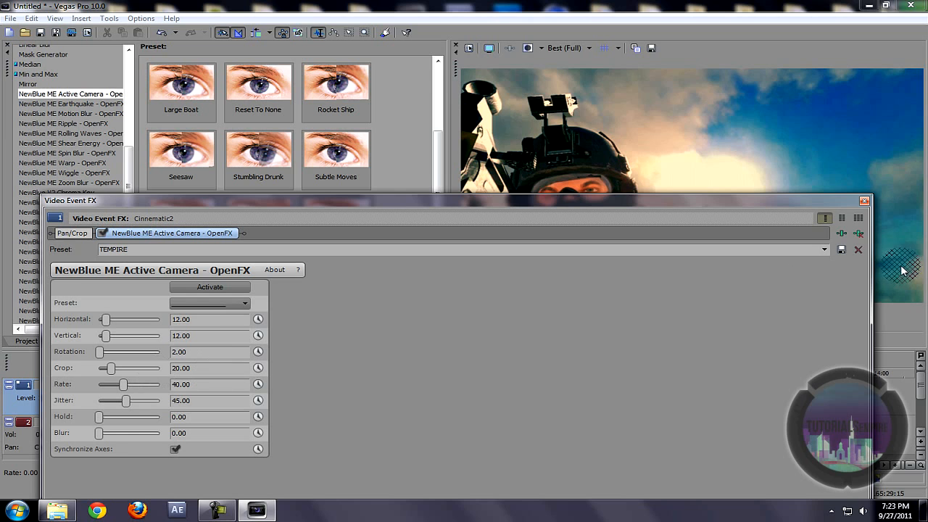
Step: Close the Active Camera settings and play the shaking Cinnematic2 still through once
{"action": "left_click", "coordinate": [864, 199]}
{"action": "key", "text": "space"}
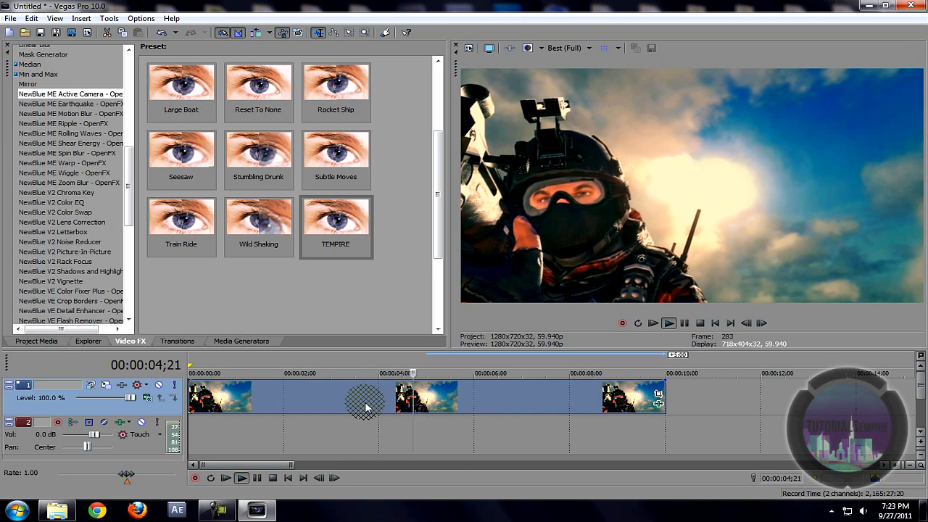
{"action": "key", "text": "space"}
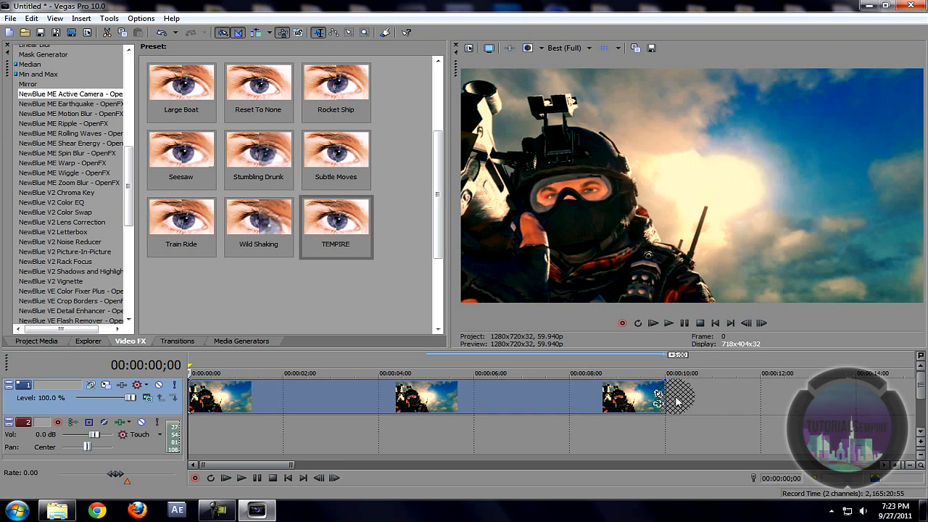
Step: Insert a new video track above the shaking Cinnematic2 still's track and select track 2
{"action": "right_click", "coordinate": [714, 400]}
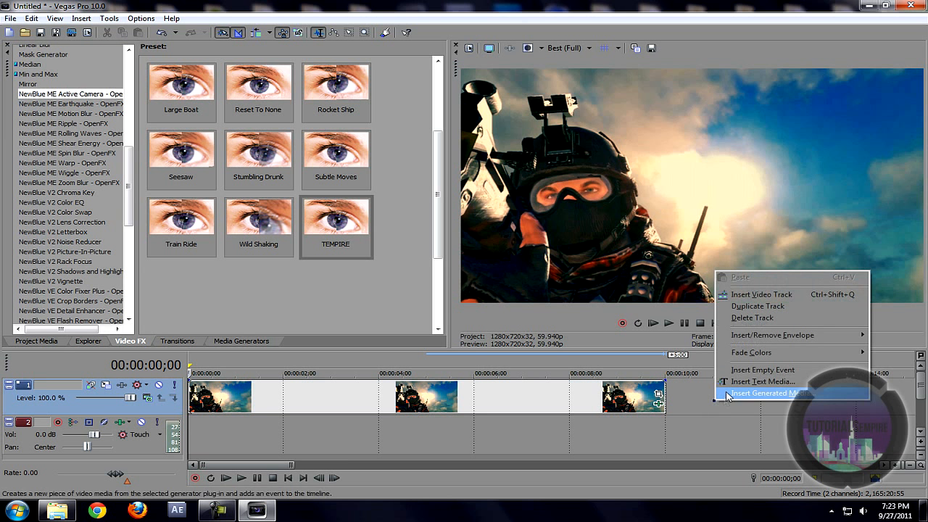
{"action": "left_click", "coordinate": [754, 295]}
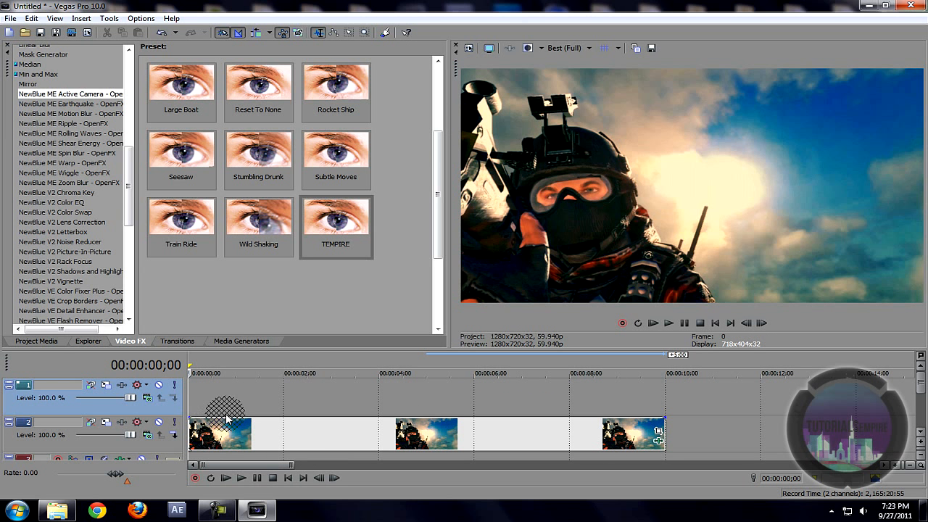
{"action": "left_click", "coordinate": [189, 439]}
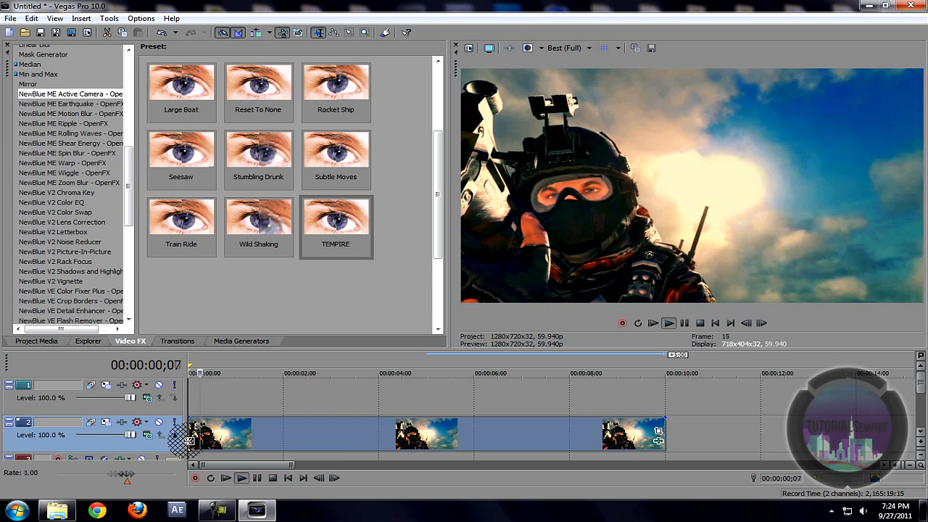
{"action": "left_click", "coordinate": [44, 341]}
Step: Drag Cinnematic2.png from Project Media onto track 1 and open the event's Pan/Crop window
{"action": "left_click", "coordinate": [166, 121]}
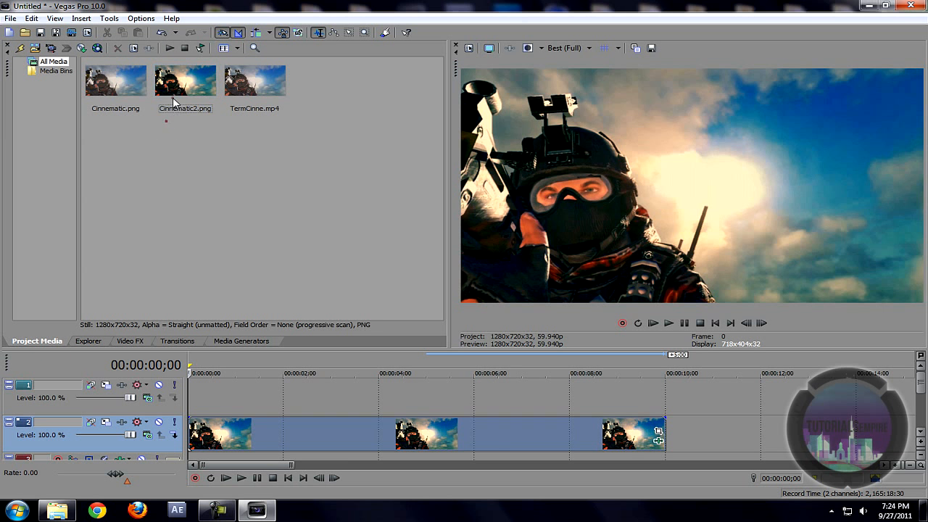
{"action": "left_click_drag", "start_coordinate": [266, 420], "coordinate": [419, 397]}
{"action": "left_click", "coordinate": [226, 399]}
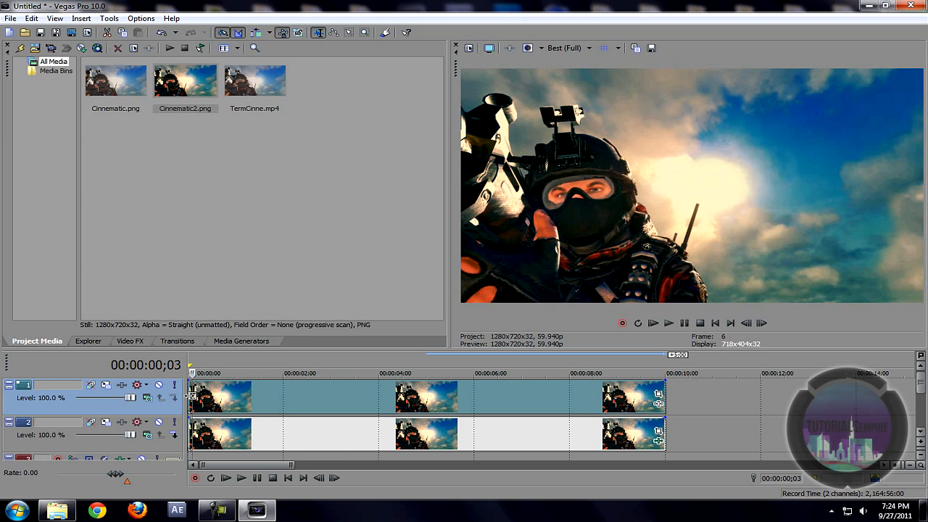
{"action": "left_click", "coordinate": [661, 388]}
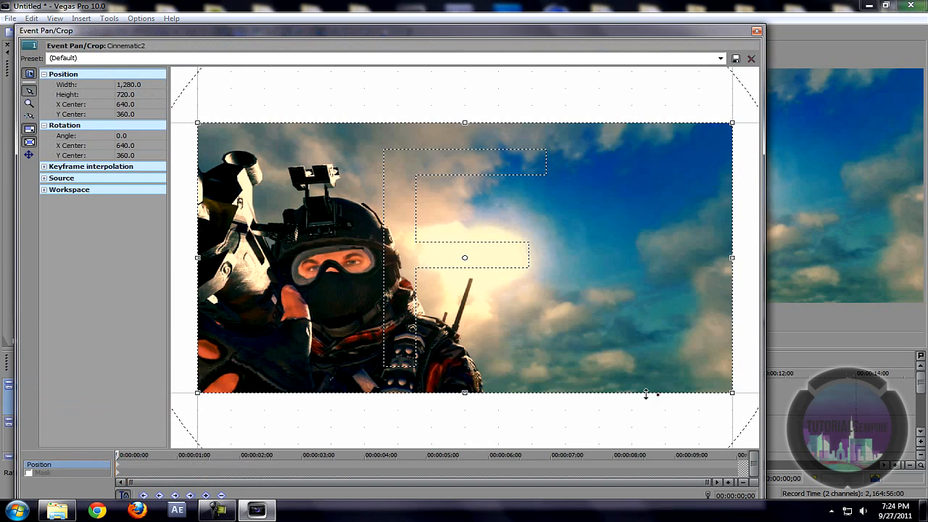
Step: Enable the mask and trace an anchor path around the soldier, closing it on the first point
{"action": "left_click", "coordinate": [28, 473]}
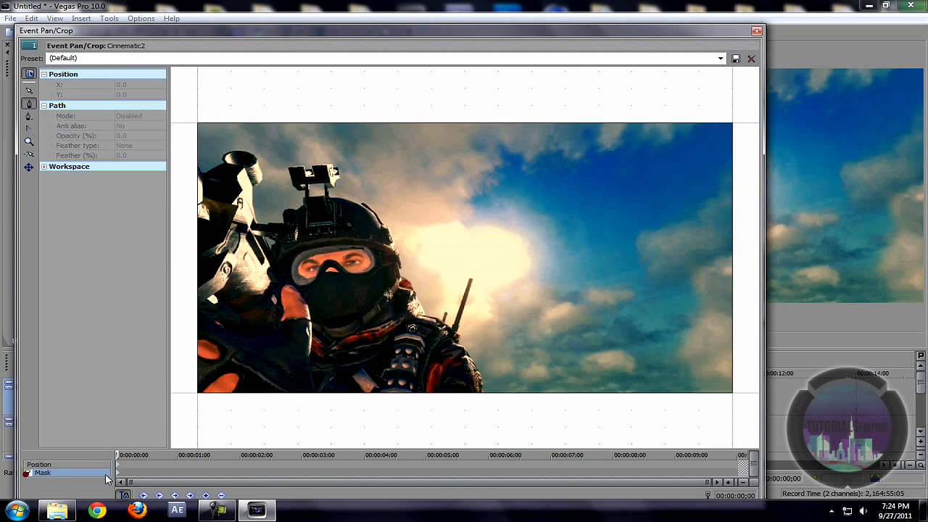
{"action": "left_click", "coordinate": [117, 477]}
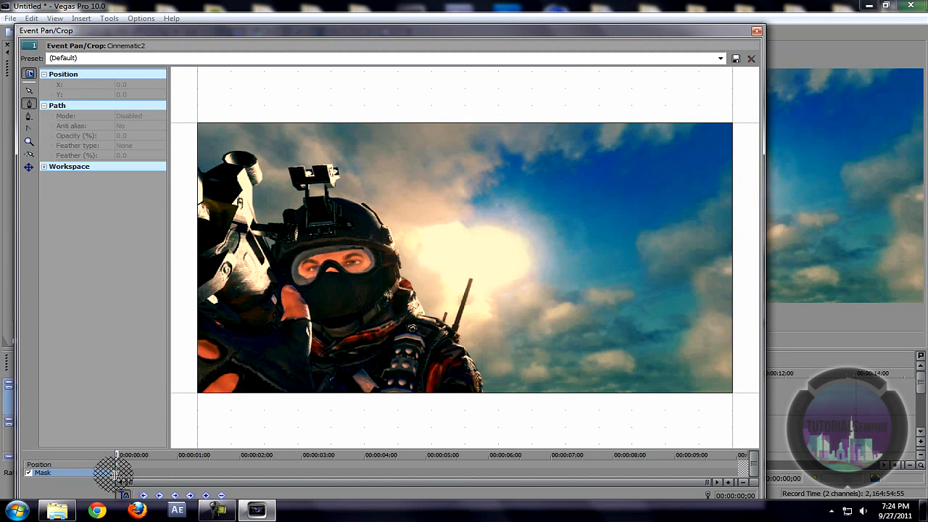
{"action": "left_click", "coordinate": [29, 106]}
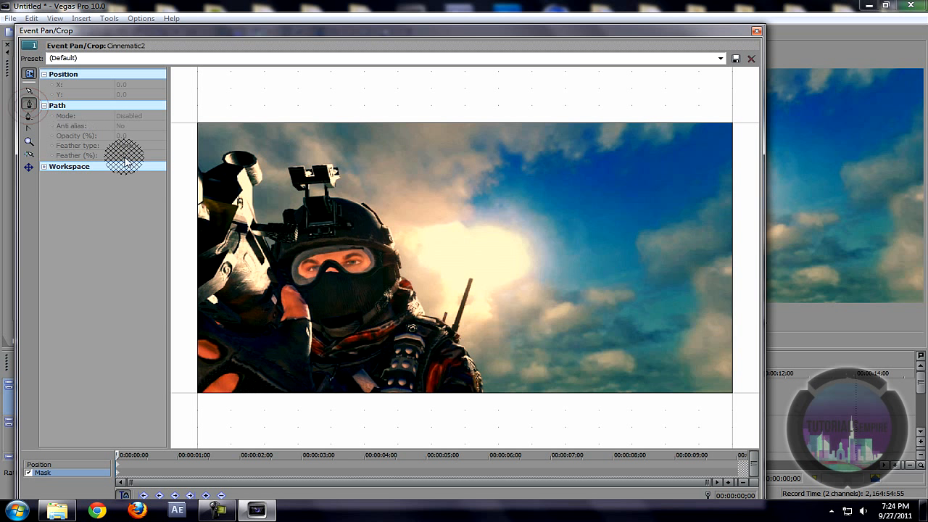
{"action": "left_click", "coordinate": [191, 143]}
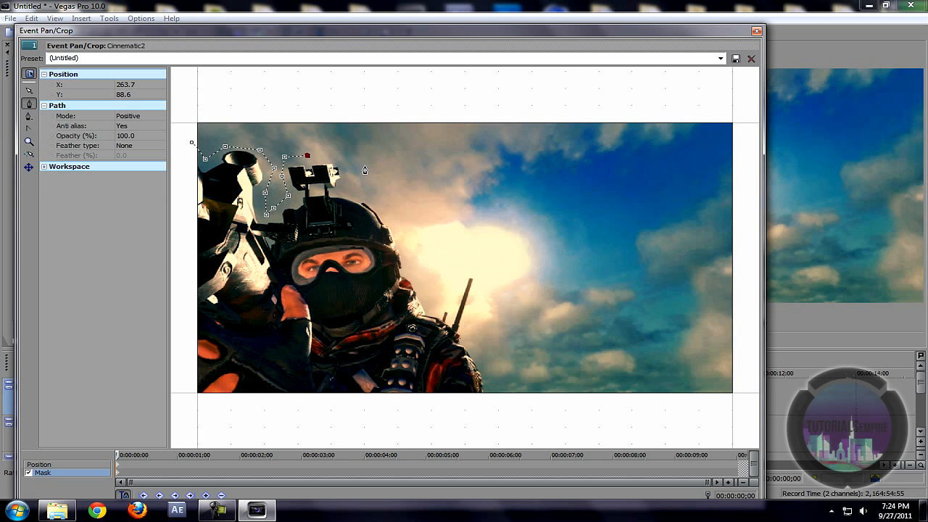
{"action": "left_click", "coordinate": [346, 164]}
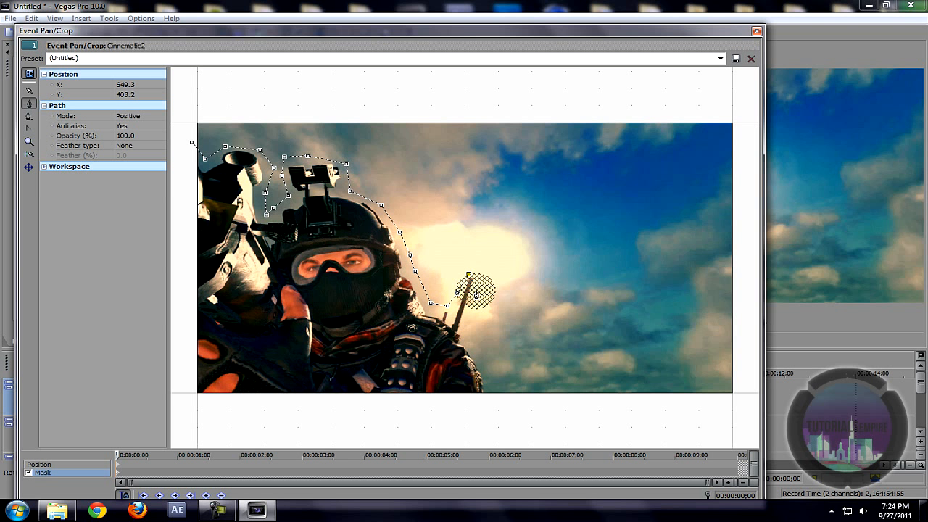
{"action": "key", "text": "ctrl+z"}
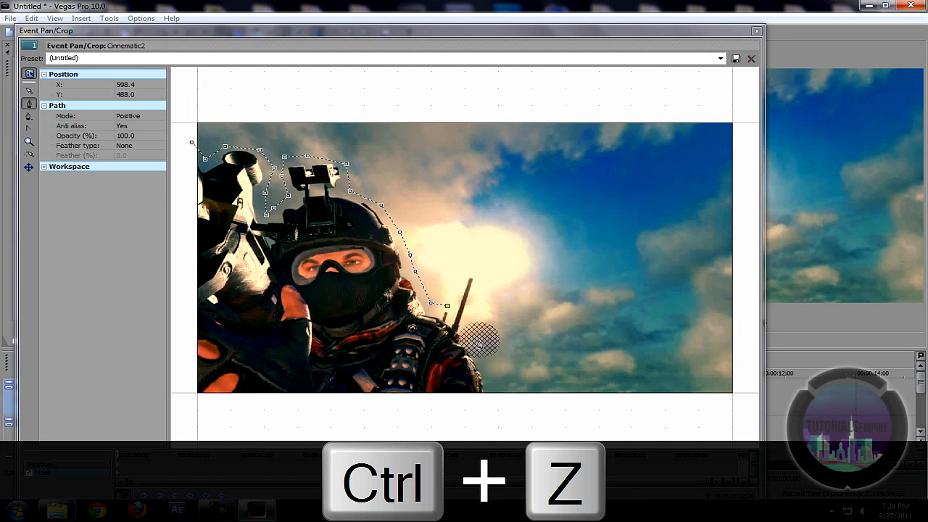
{"action": "left_click", "coordinate": [483, 341]}
{"action": "left_click", "coordinate": [493, 397]}
{"action": "left_click", "coordinate": [189, 407]}
{"action": "left_click", "coordinate": [192, 145]}
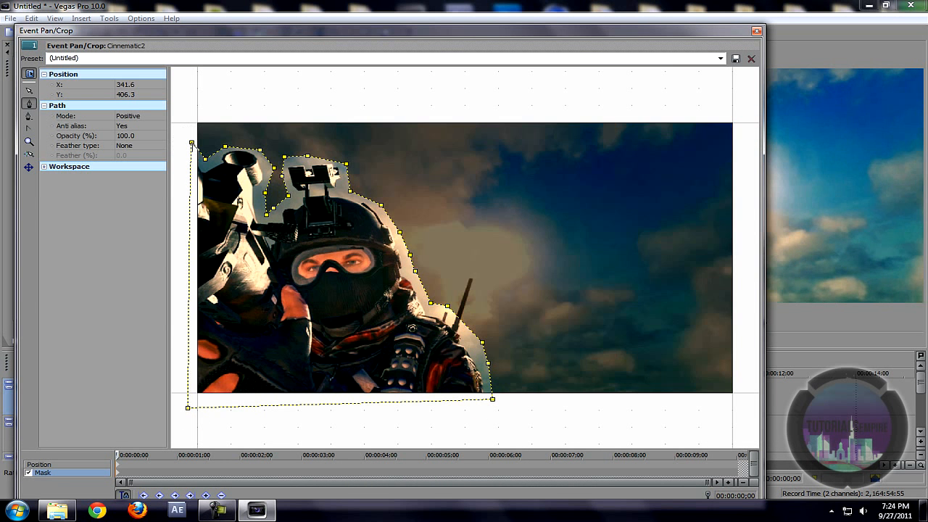
{"action": "mouse_move", "coordinate": [555, 33]}
{"action": "left_mouse_down"}
{"action": "mouse_move", "coordinate": [307, 208]}
{"action": "mouse_move", "coordinate": [283, 315]}
{"action": "mouse_move", "coordinate": [365, 290]}
{"action": "mouse_move", "coordinate": [460, 98]}
{"action": "mouse_move", "coordinate": [742, 321]}
{"action": "mouse_move", "coordinate": [655, 338]}
{"action": "mouse_move", "coordinate": [632, 265]}
{"action": "mouse_move", "coordinate": [508, 95]}
{"action": "mouse_move", "coordinate": [555, 246]}
{"action": "left_mouse_up"}
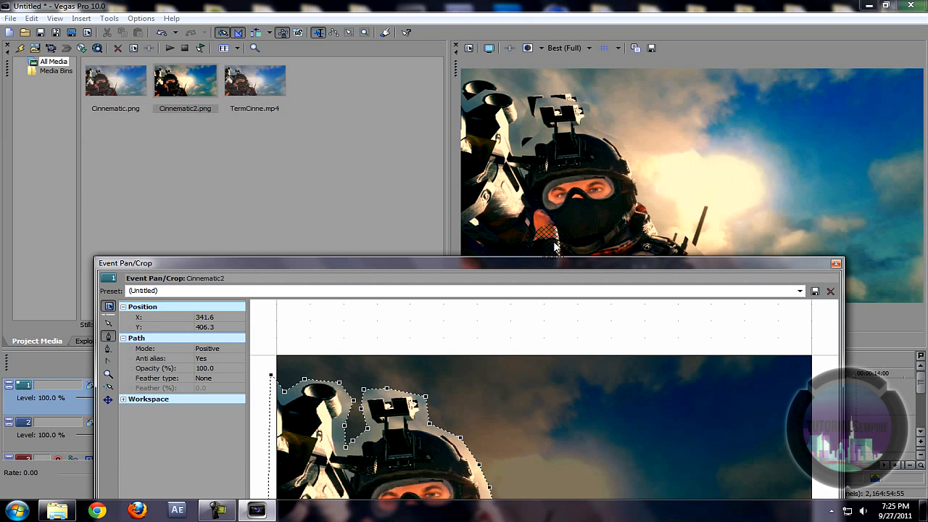
Step: Set the mask to Negative path mode with Both feather at 2.5%, then close Event Pan/Crop
{"action": "left_click_drag", "start_coordinate": [435, 269], "coordinate": [421, 134]}
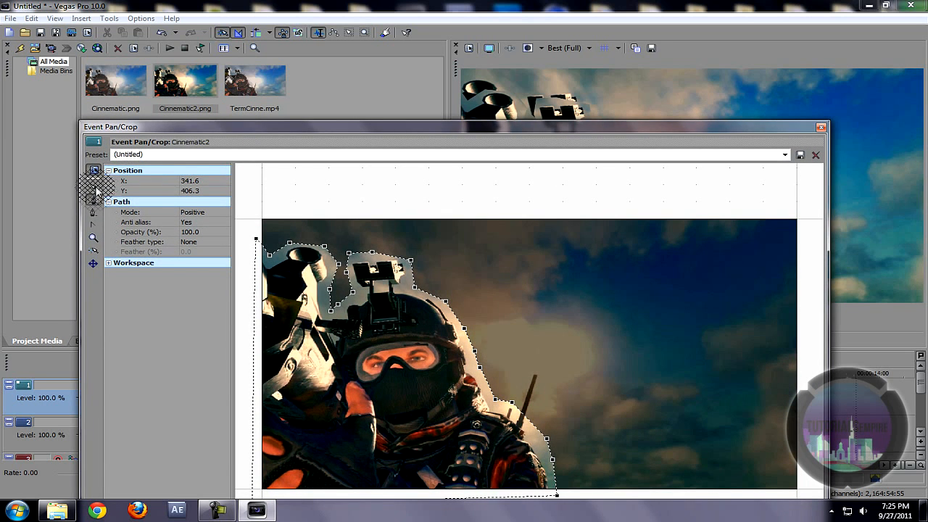
{"action": "left_click", "coordinate": [195, 212]}
{"action": "left_click", "coordinate": [199, 231]}
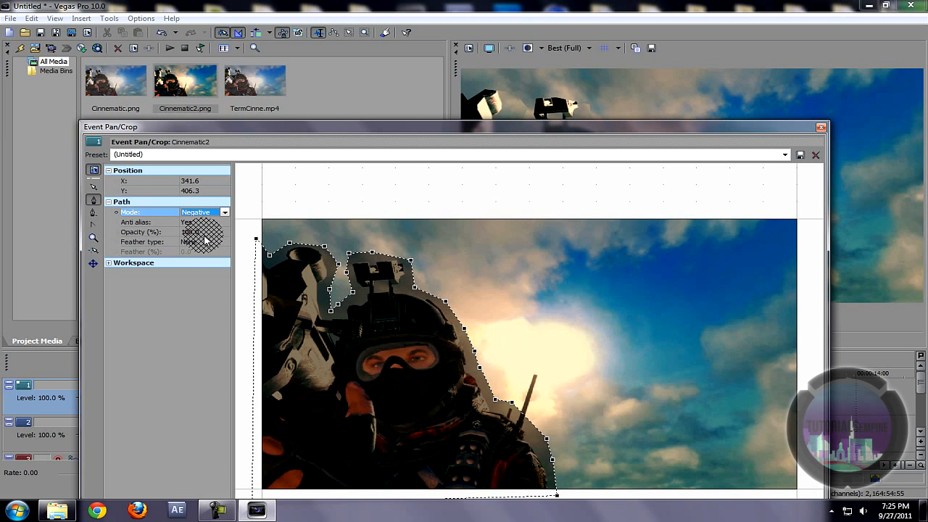
{"action": "left_click", "coordinate": [192, 242]}
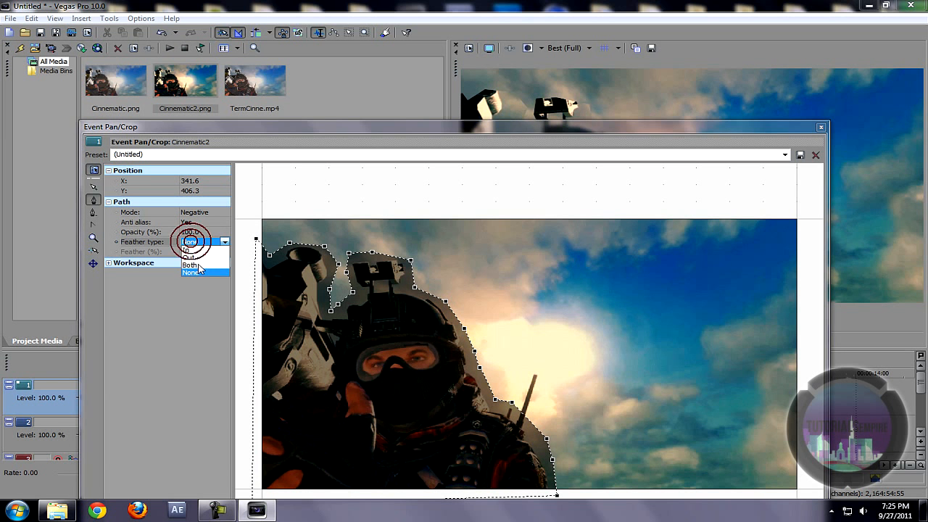
{"action": "left_click", "coordinate": [190, 264]}
{"action": "left_click", "coordinate": [194, 251]}
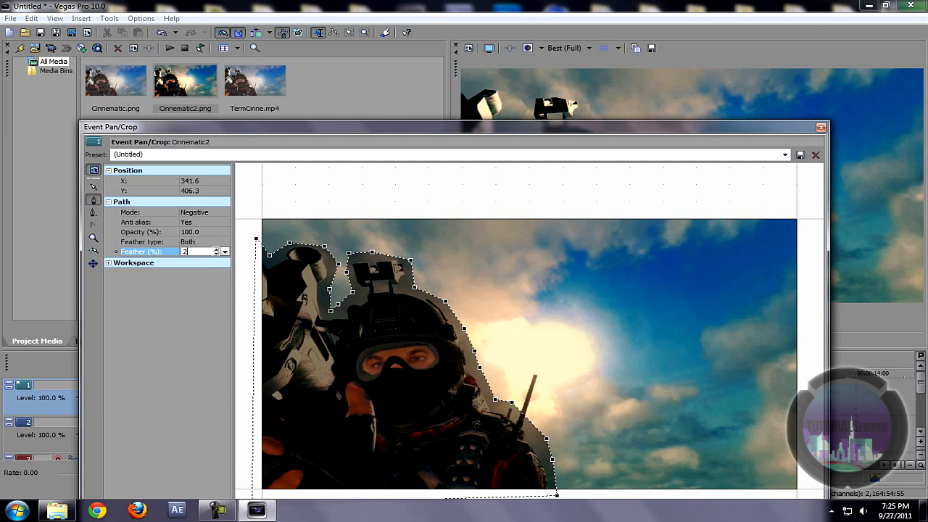
{"action": "left_click", "coordinate": [128, 362]}
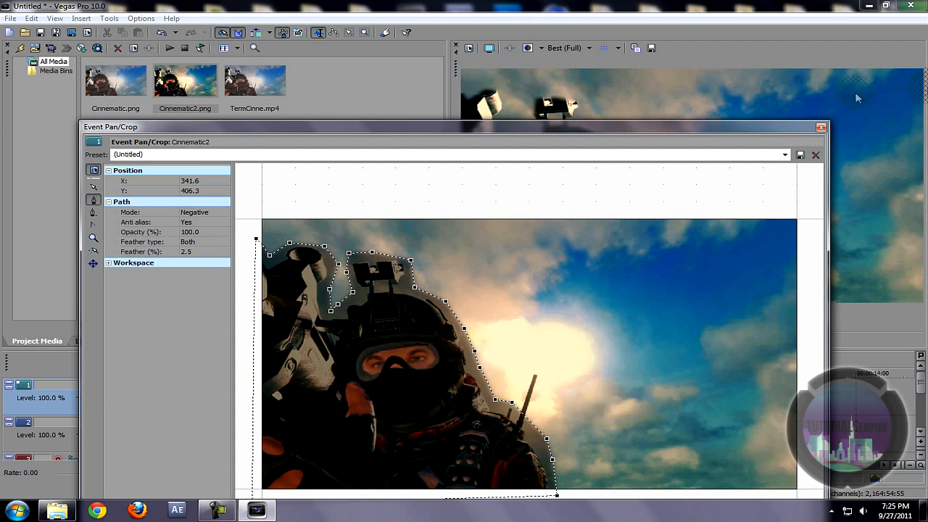
{"action": "left_click_drag", "start_coordinate": [692, 128], "coordinate": [543, 261]}
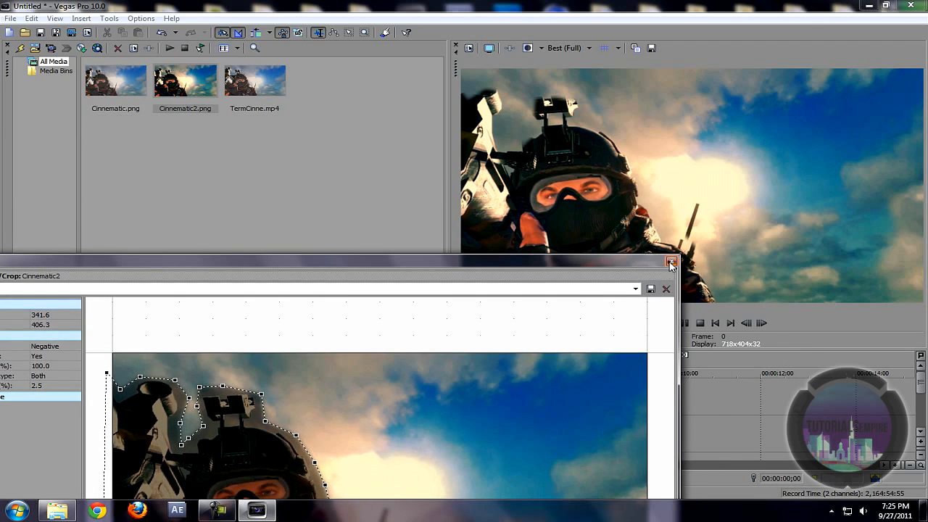
{"action": "left_click", "coordinate": [671, 262]}
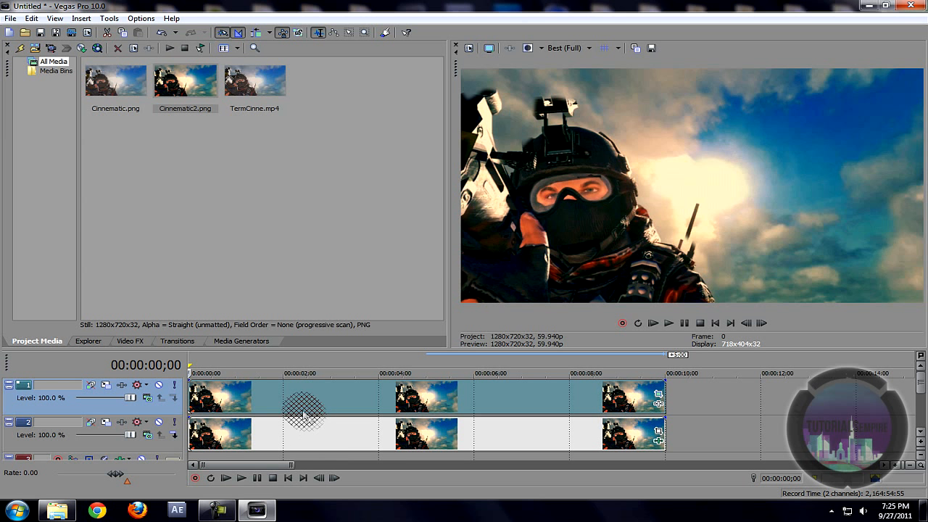
Step: Save the track 2 clip's Active Camera shake settings as the preset TEMPIRE
{"action": "left_click", "coordinate": [177, 341]}
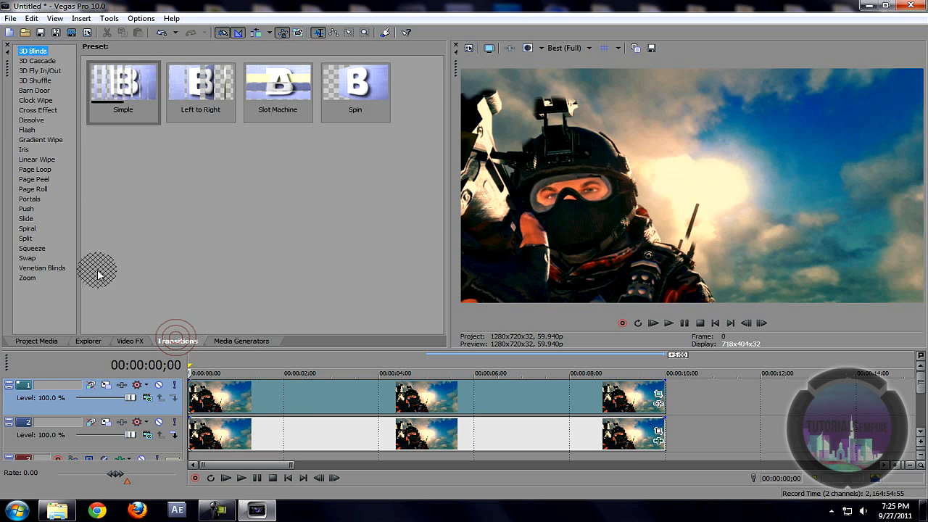
{"action": "left_click", "coordinate": [120, 346]}
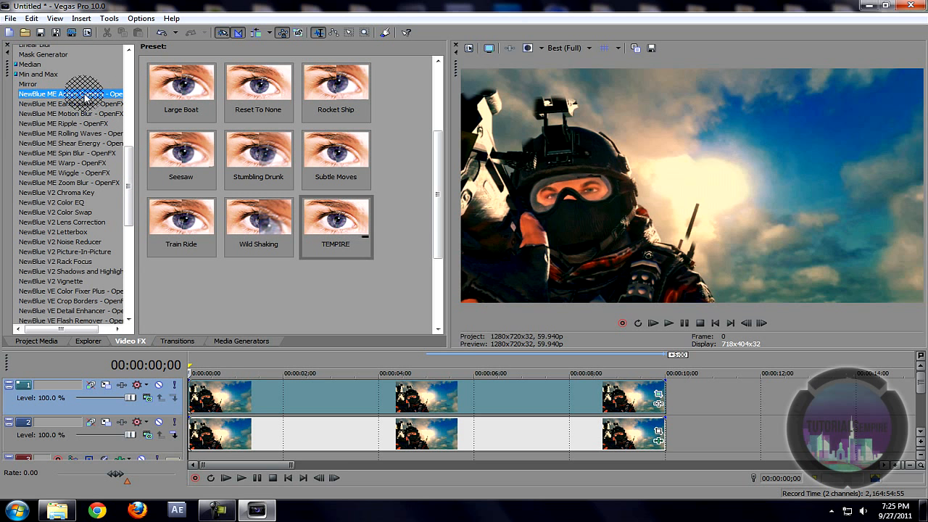
{"action": "left_click", "coordinate": [660, 443]}
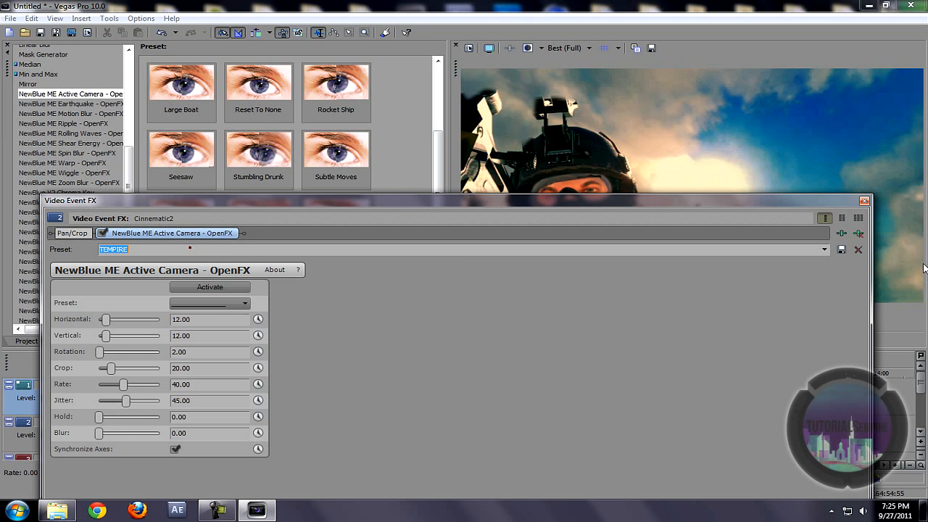
{"action": "left_click", "coordinate": [840, 250]}
{"action": "left_click", "coordinate": [864, 200]}
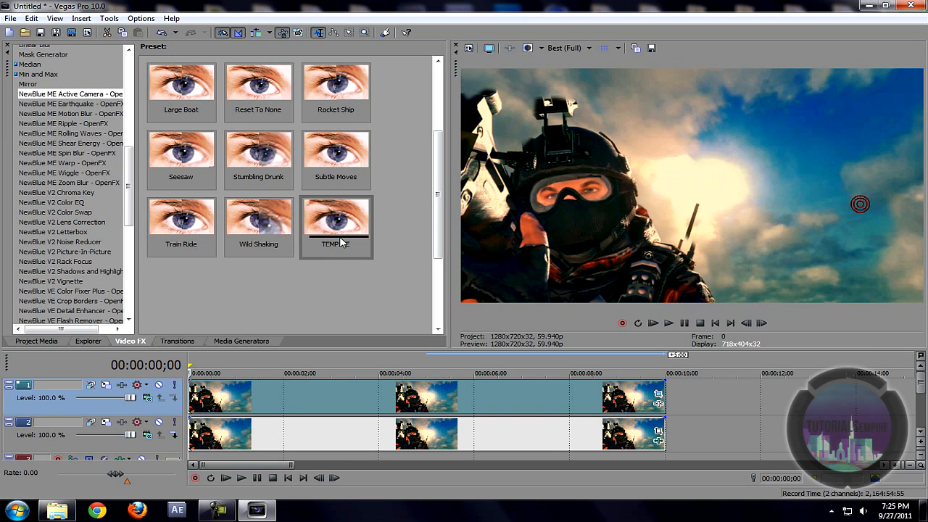
Step: Apply the TEMPIRE NewBlue ME Active Camera preset to the track 1 Cinnematic2 event
{"action": "left_click", "coordinate": [46, 94]}
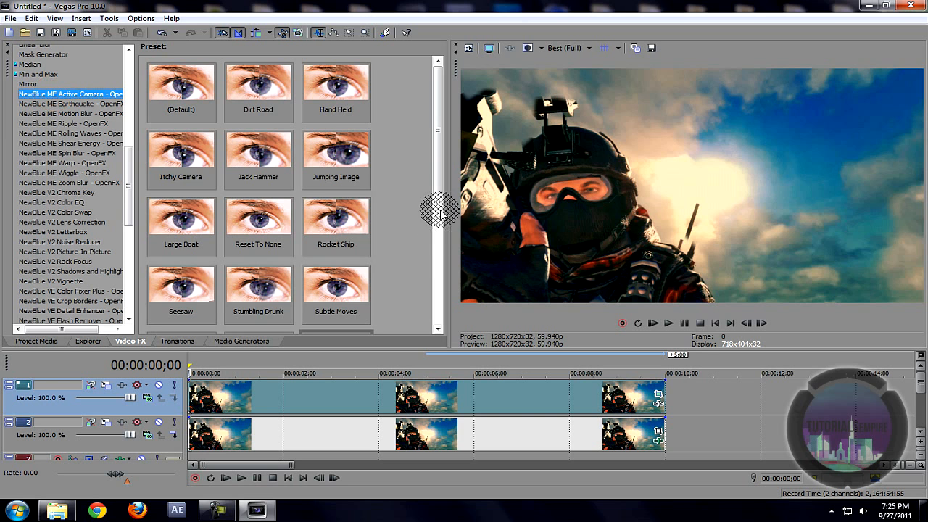
{"action": "left_click", "coordinate": [443, 187]}
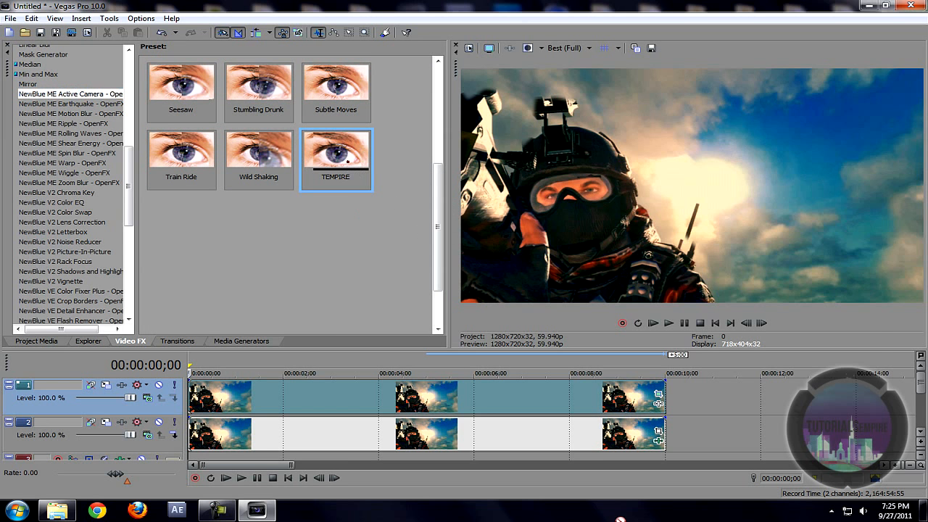
{"action": "left_click_drag", "start_coordinate": [540, 405], "coordinate": [536, 399]}
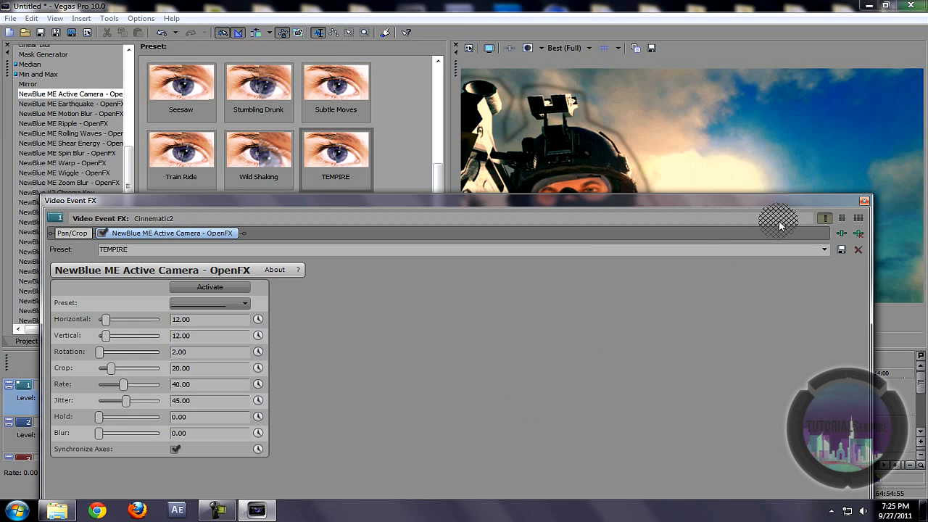
{"action": "left_click", "coordinate": [864, 202]}
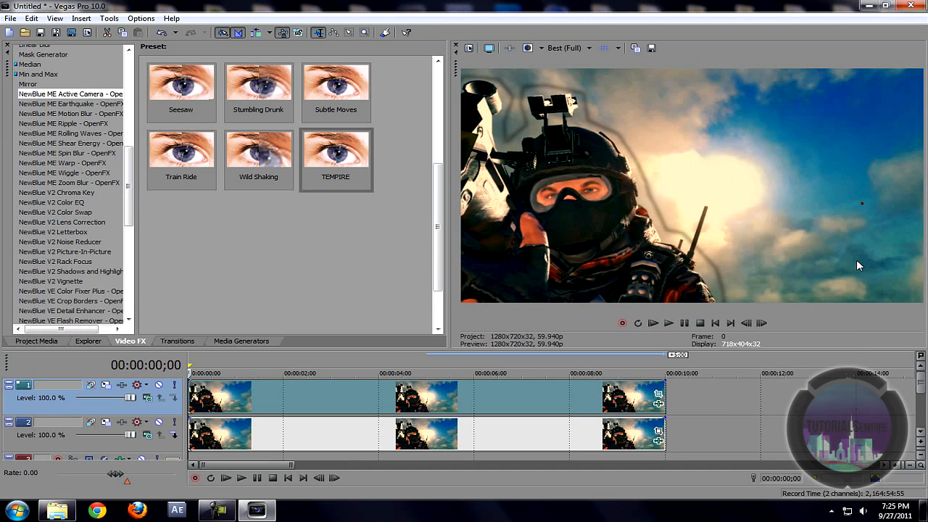
Step: Reorder the track 1 event's FX chain so Pan/Crop comes after NewBlue ME Active Camera
{"action": "left_click", "coordinate": [658, 395]}
{"action": "left_click_drag", "start_coordinate": [275, 262], "coordinate": [367, 123]}
{"action": "left_click", "coordinate": [767, 125]}
{"action": "left_click", "coordinate": [660, 399]}
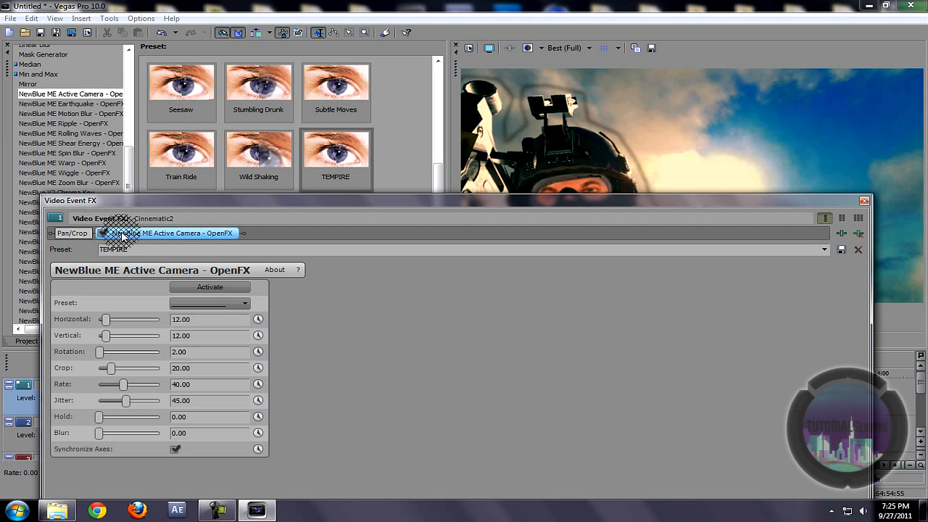
{"action": "left_click_drag", "start_coordinate": [262, 246], "coordinate": [261, 242]}
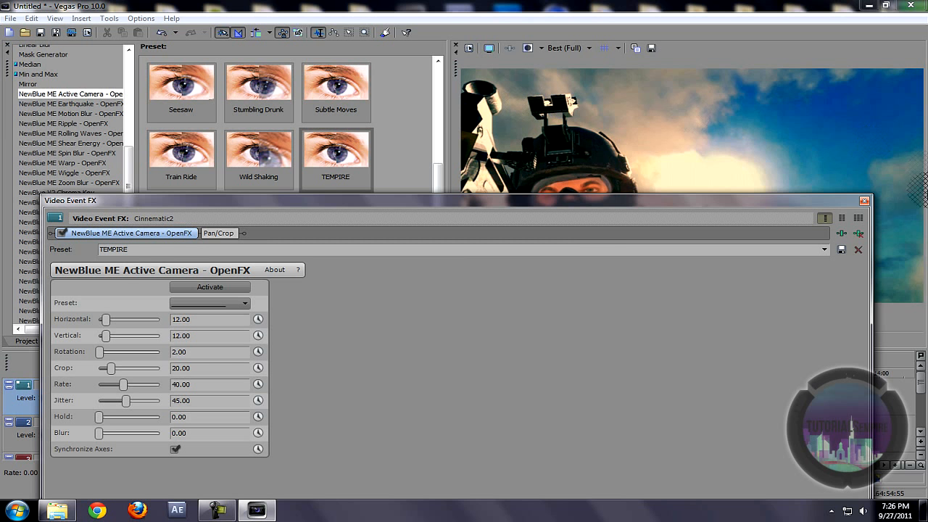
{"action": "left_click", "coordinate": [864, 201]}
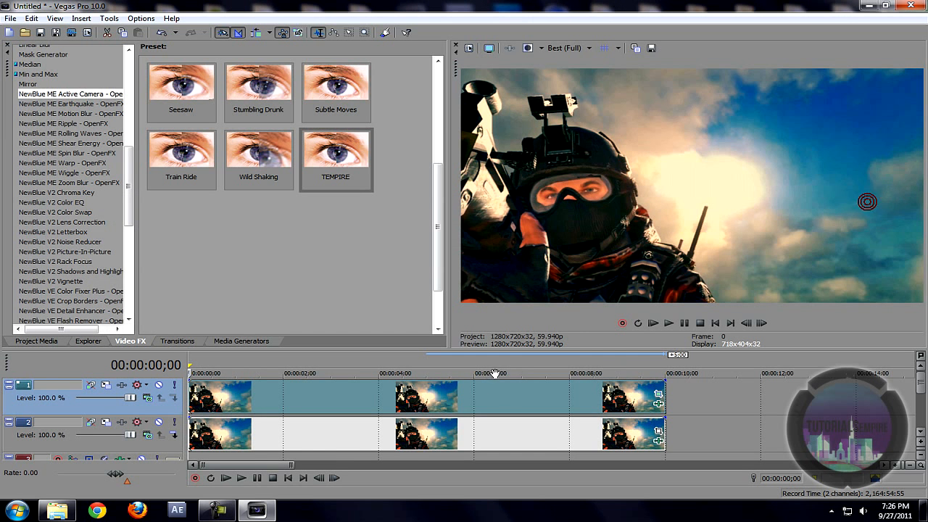
Step: Play the shaking clips briefly, then return the playhead to the start
{"action": "key", "text": "space"}
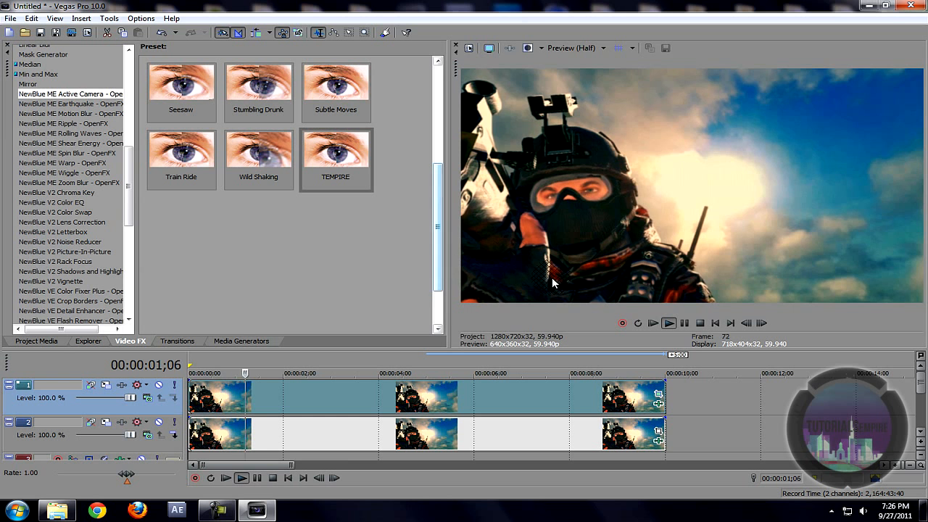
{"action": "left_click", "coordinate": [249, 404]}
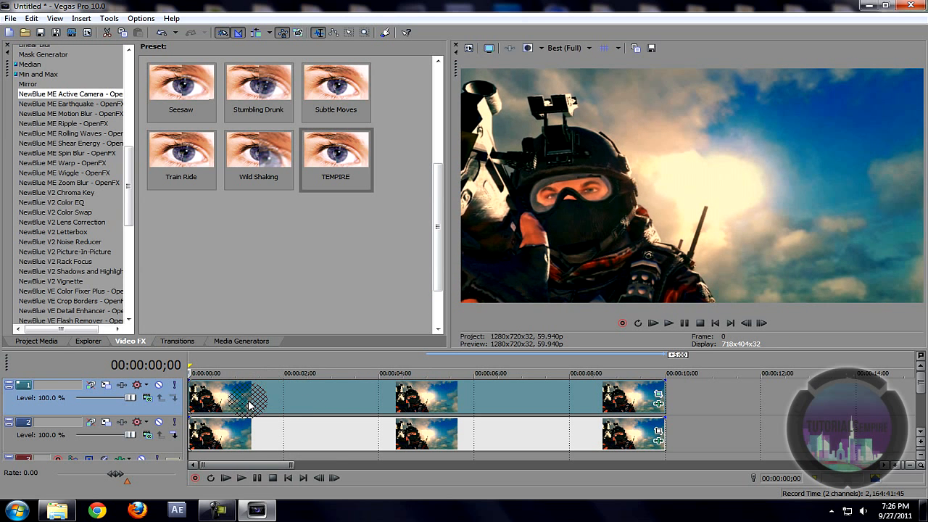
{"action": "left_click", "coordinate": [218, 401]}
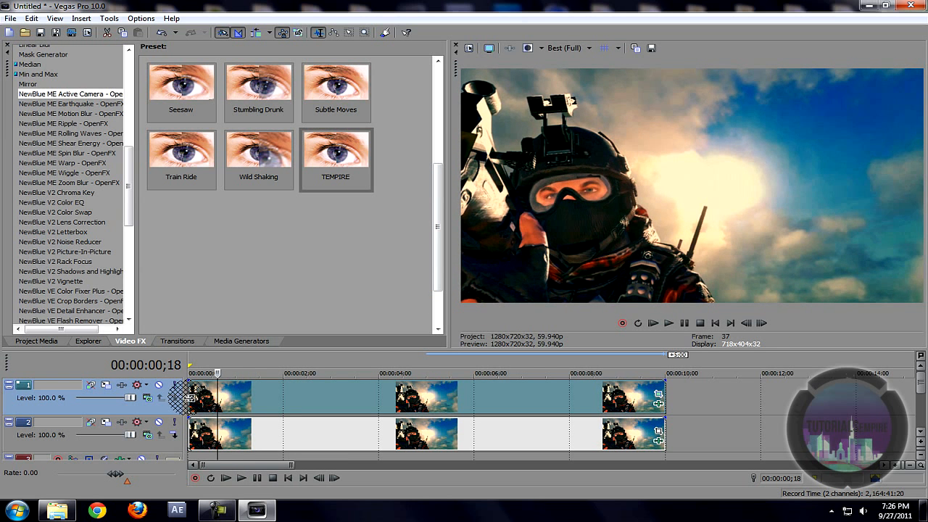
{"action": "left_click", "coordinate": [190, 397]}
{"action": "mouse_move", "coordinate": [127, 148]}
{"action": "left_mouse_down"}
{"action": "mouse_move", "coordinate": [124, 263]}
{"action": "mouse_move", "coordinate": [128, 150]}
{"action": "left_mouse_up"}
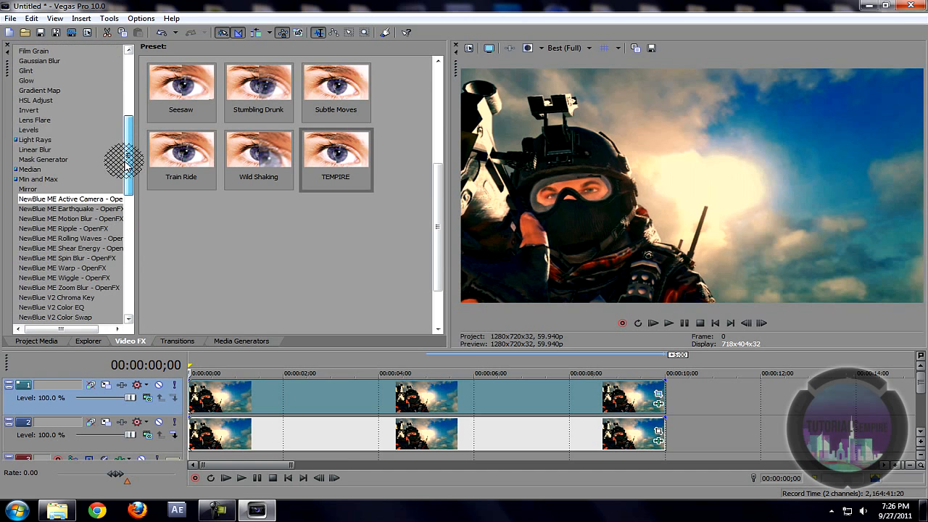
Step: Apply the Gaussian Blur Light Blur preset to the top still with ranges 0.011 and 0.016
{"action": "left_click", "coordinate": [29, 63]}
{"action": "left_click_drag", "start_coordinate": [330, 88], "coordinate": [317, 392]}
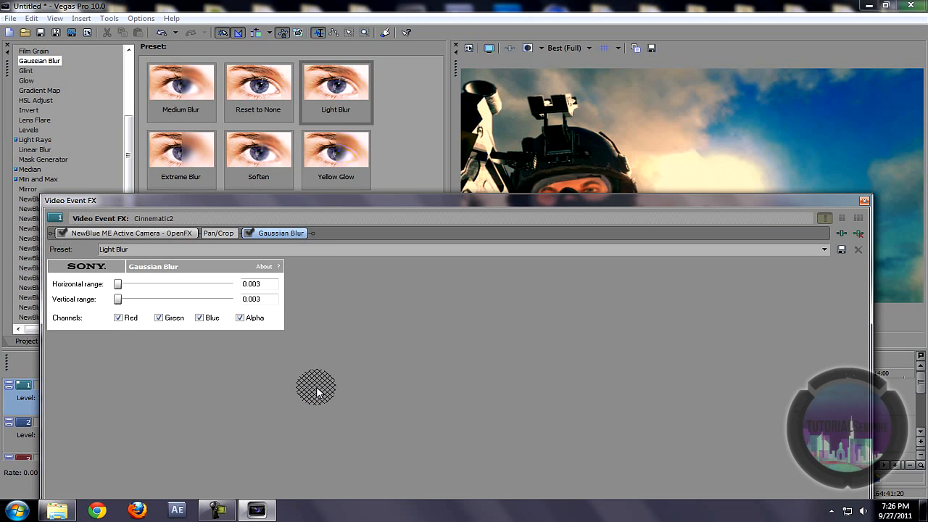
{"action": "left_click_drag", "start_coordinate": [129, 288], "coordinate": [124, 286]}
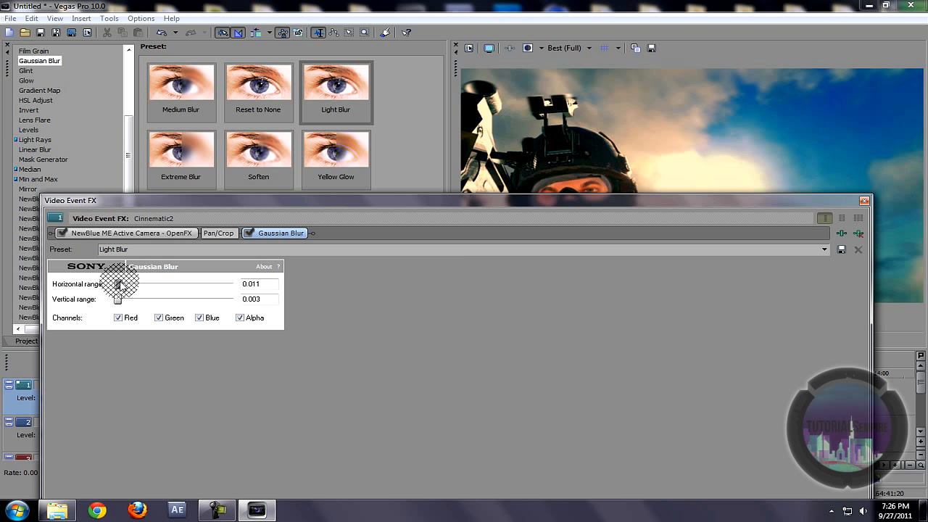
{"action": "left_click_drag", "start_coordinate": [121, 298], "coordinate": [125, 299]}
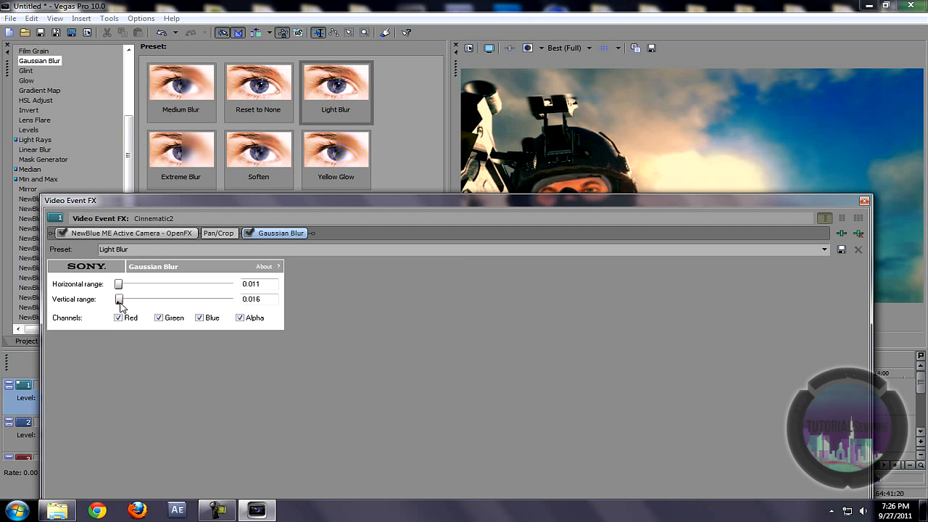
{"action": "left_click", "coordinate": [863, 201]}
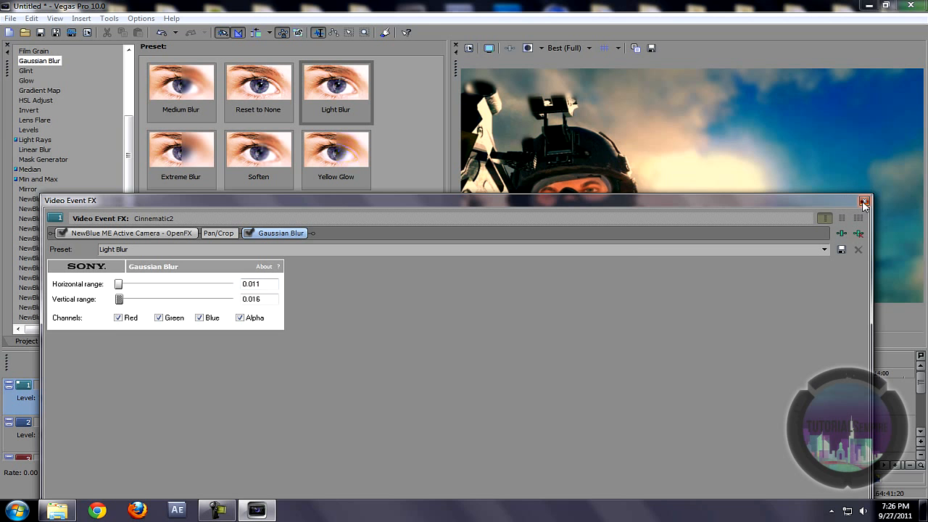
Step: Preview the blurred clip and set the preview quality to Preview (Half)
{"action": "key", "text": "space"}
{"action": "key", "text": "space"}
{"action": "key", "text": "space"}
{"action": "key", "text": "space"}
{"action": "left_click", "coordinate": [580, 48]}
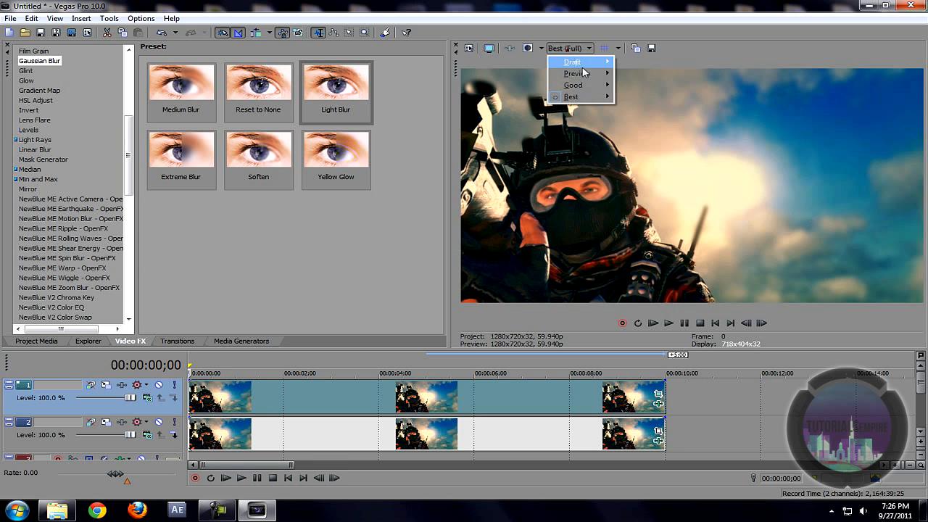
{"action": "left_click", "coordinate": [638, 98]}
{"action": "left_click", "coordinate": [645, 194]}
{"action": "key", "text": "space"}
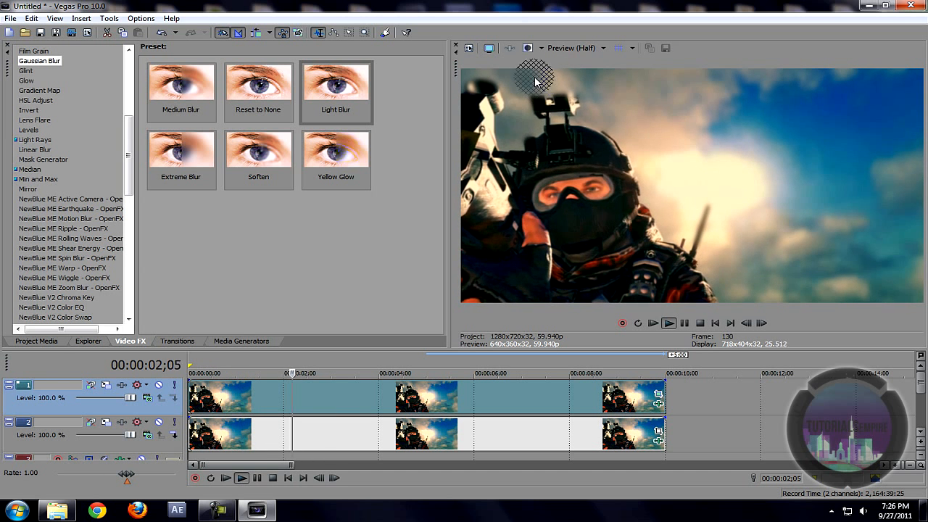
{"action": "key", "text": "space"}
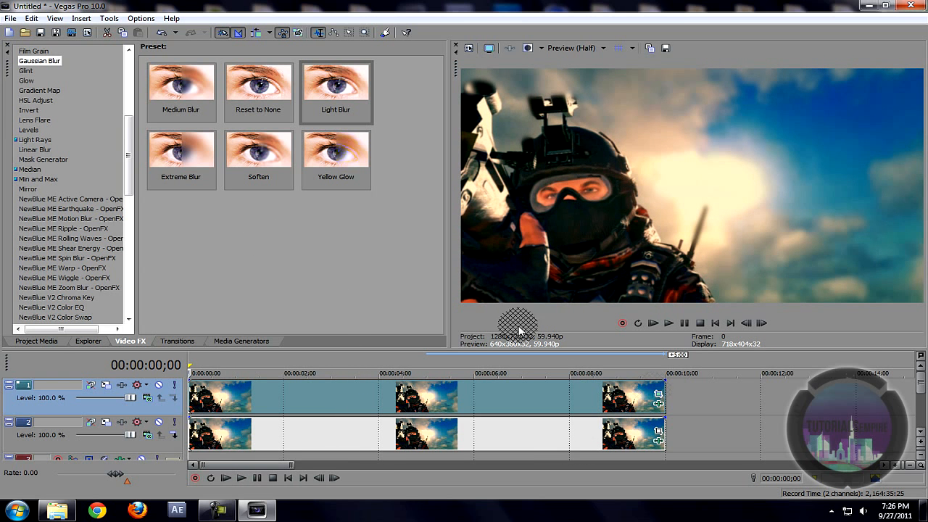
{"action": "left_click", "coordinate": [658, 403]}
Step: Change the Gaussian blur horizontal and vertical ranges to 0.009
{"action": "left_click", "coordinate": [244, 285]}
{"action": "left_click_drag", "start_coordinate": [269, 286], "coordinate": [250, 283]}
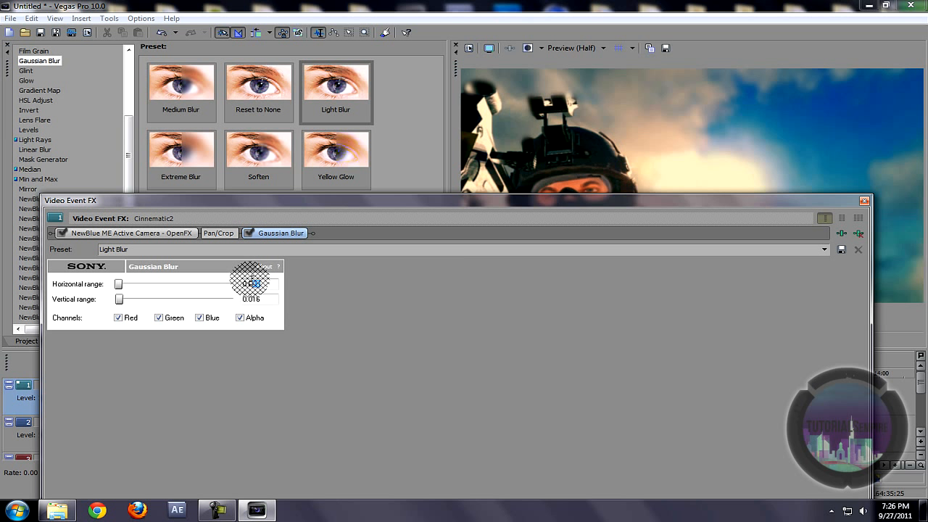
{"action": "double_click", "coordinate": [272, 298]}
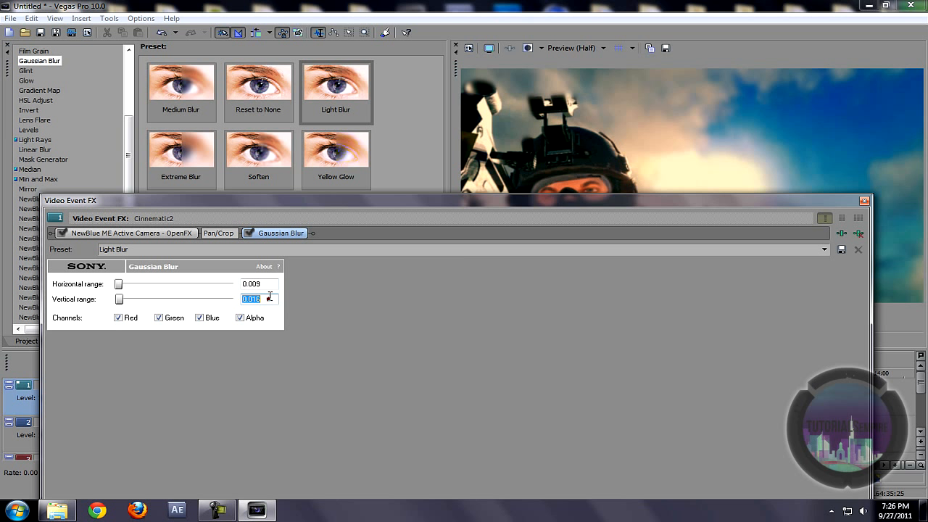
{"action": "left_click", "coordinate": [252, 285]}
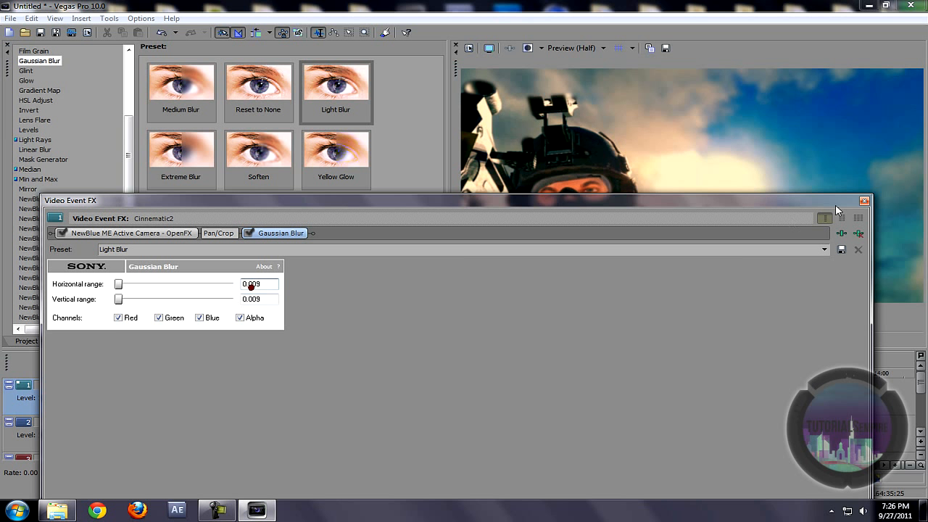
{"action": "left_click", "coordinate": [864, 200]}
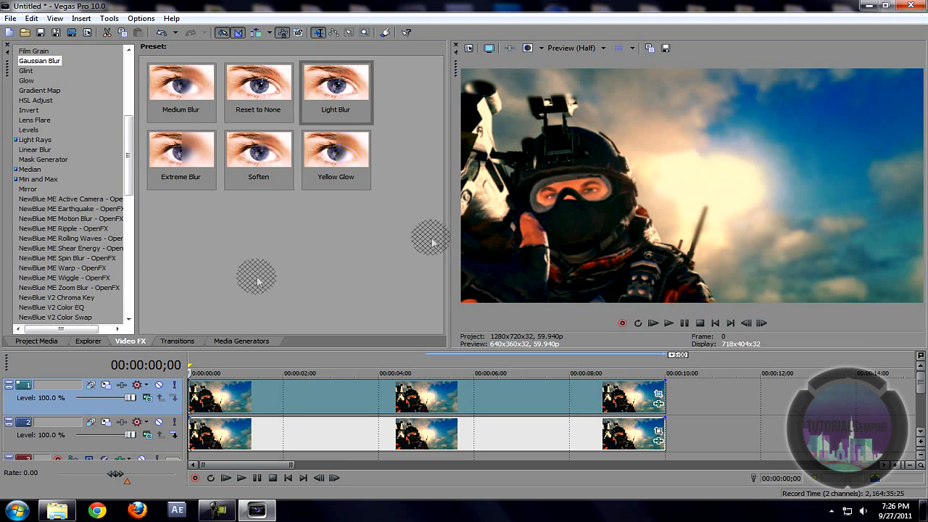
Step: Preview the blur, then insert a new empty video track at the top
{"action": "key", "text": "space"}
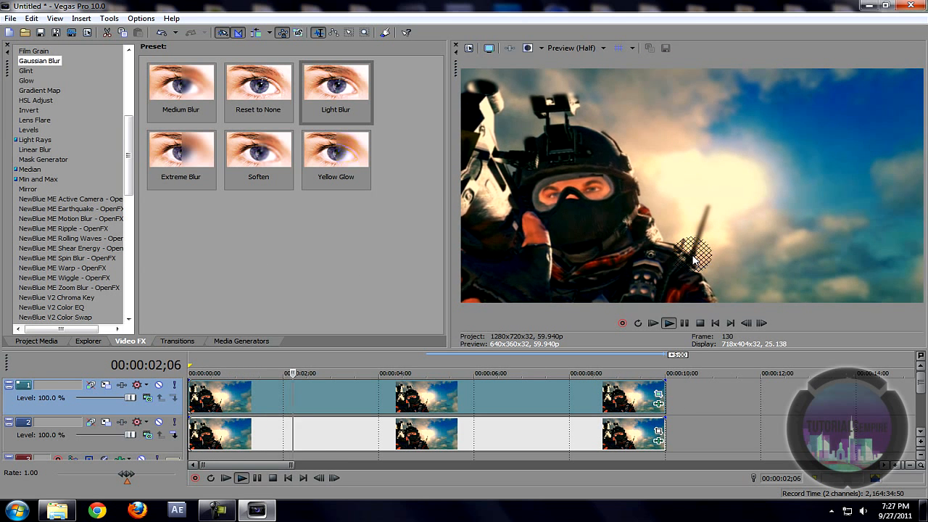
{"action": "key", "text": "space"}
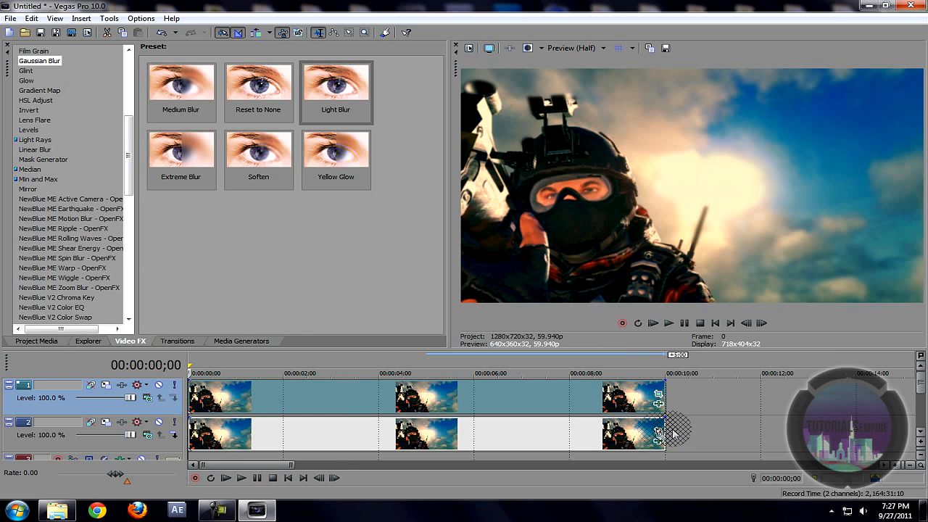
{"action": "right_click", "coordinate": [674, 407]}
{"action": "left_click", "coordinate": [718, 299]}
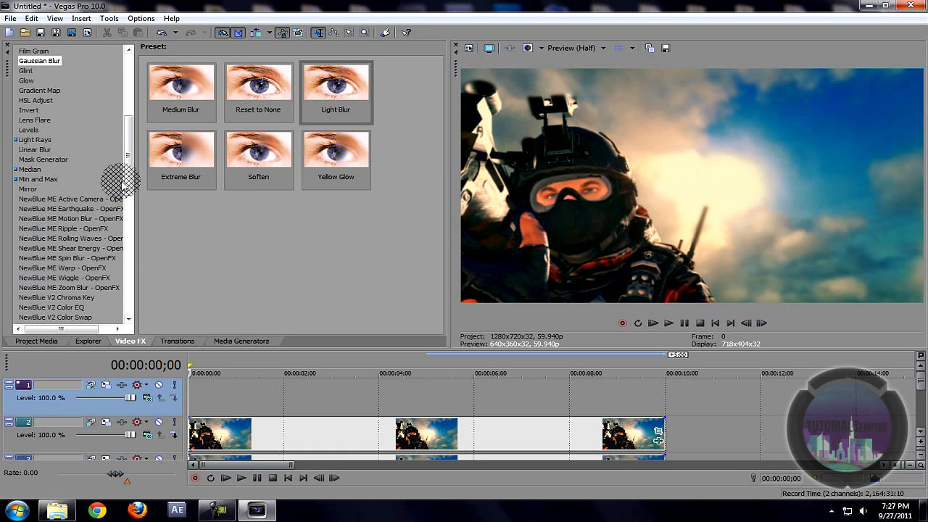
Step: Place a Default Text media generator event on the new top track
{"action": "left_click", "coordinate": [243, 340]}
{"action": "left_click", "coordinate": [26, 120]}
{"action": "left_click_drag", "start_coordinate": [123, 97], "coordinate": [199, 399]}
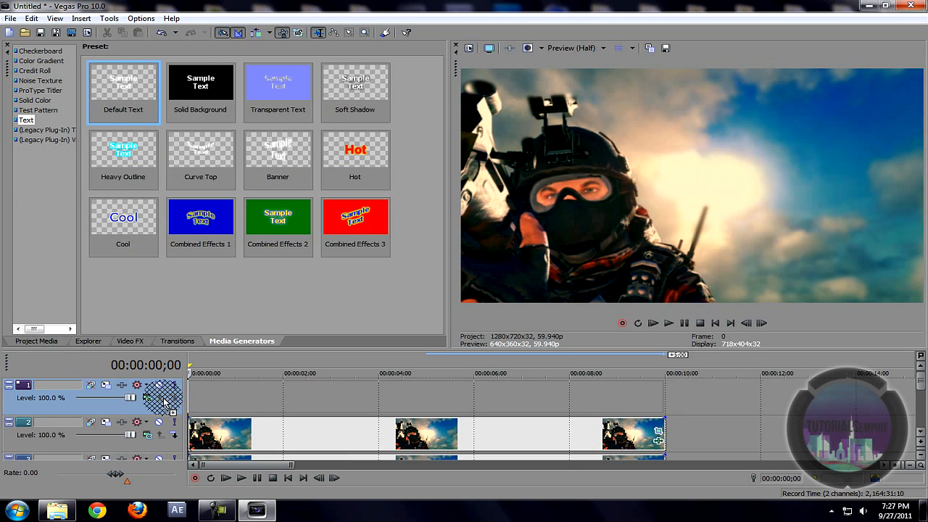
Step: Replace the sample text with 'TutorialsEmpire' in Arial
{"action": "key", "text": "ctrl+a"}
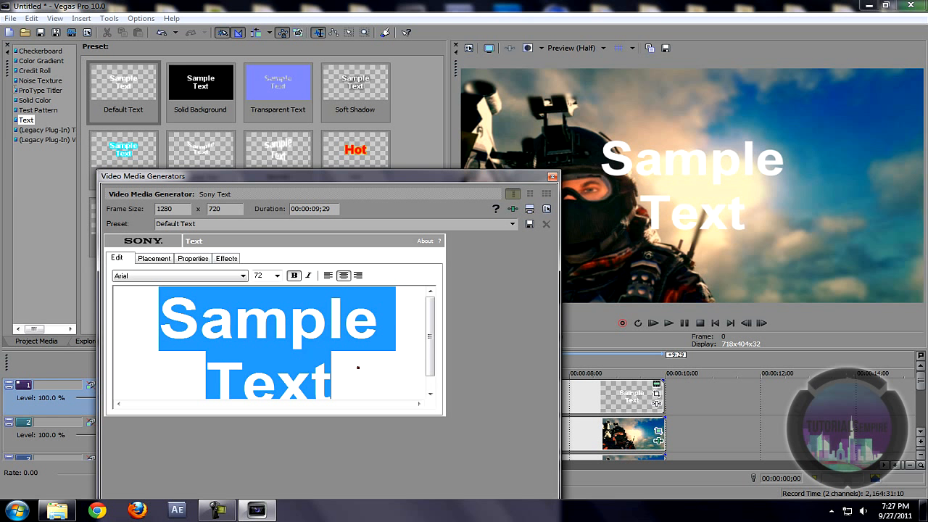
{"action": "key", "text": "Delete"}
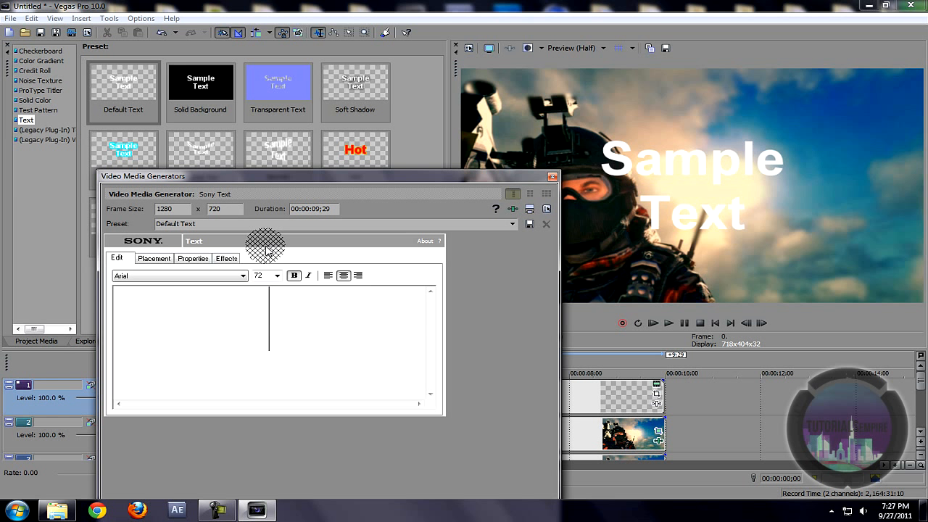
{"action": "left_click", "coordinate": [243, 275]}
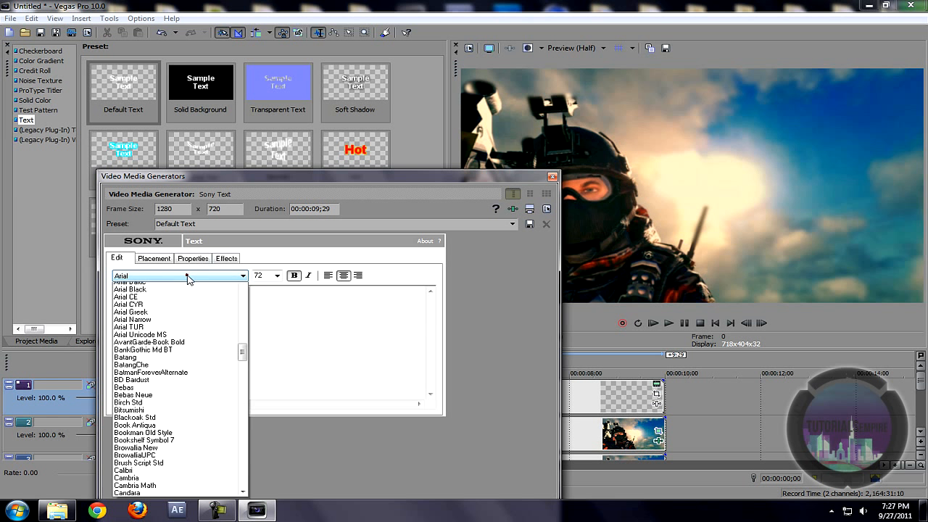
{"action": "left_click", "coordinate": [245, 357]}
{"action": "type", "text": "T"}
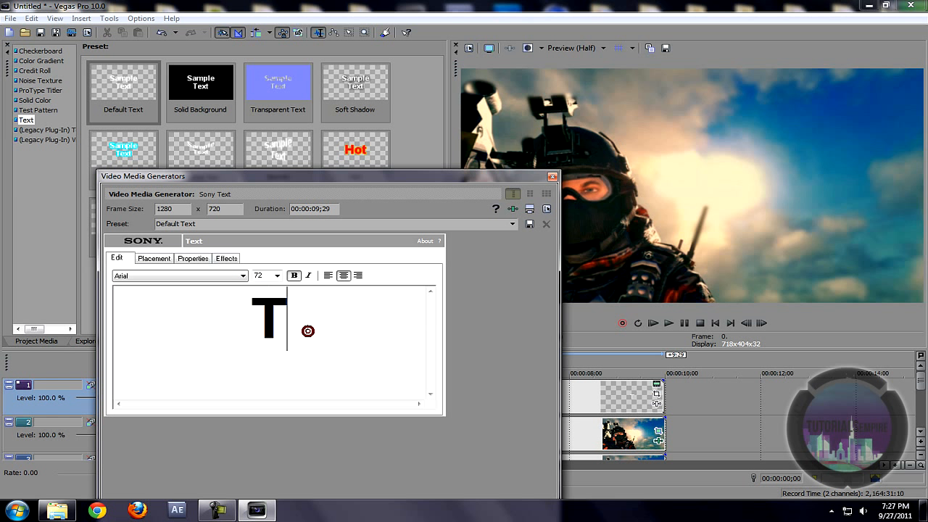
{"action": "type", "text": "utp"}
{"action": "key", "text": "BackSpace"}
{"action": "type", "text": "orialsEmp"}
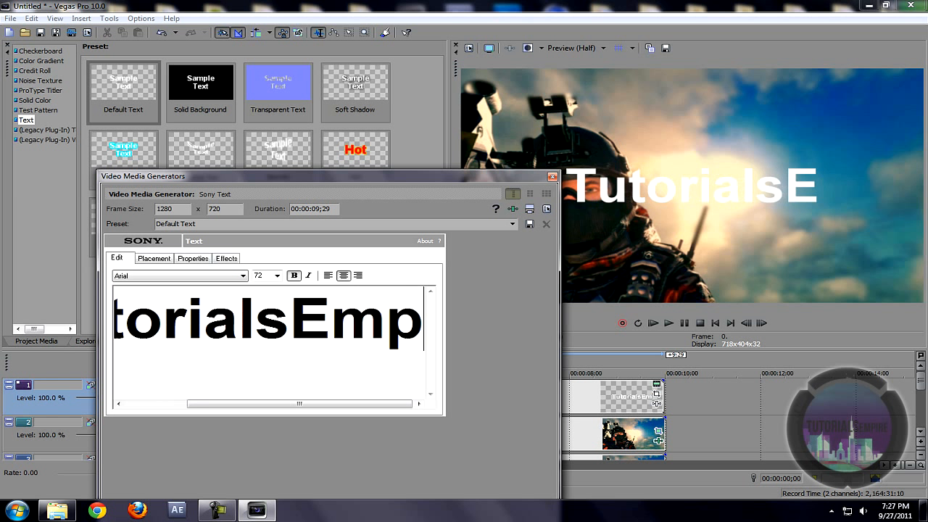
{"action": "type", "text": "ire"}
{"action": "key", "text": "ctrl+a"}
{"action": "left_click", "coordinate": [194, 258]}
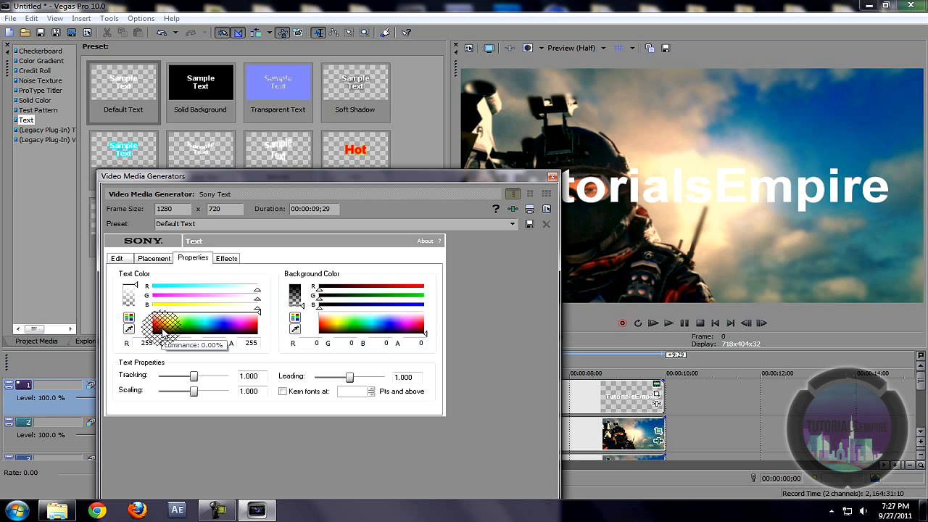
Step: Make the title text black and move it up and right in Placement
{"action": "left_click", "coordinate": [163, 330]}
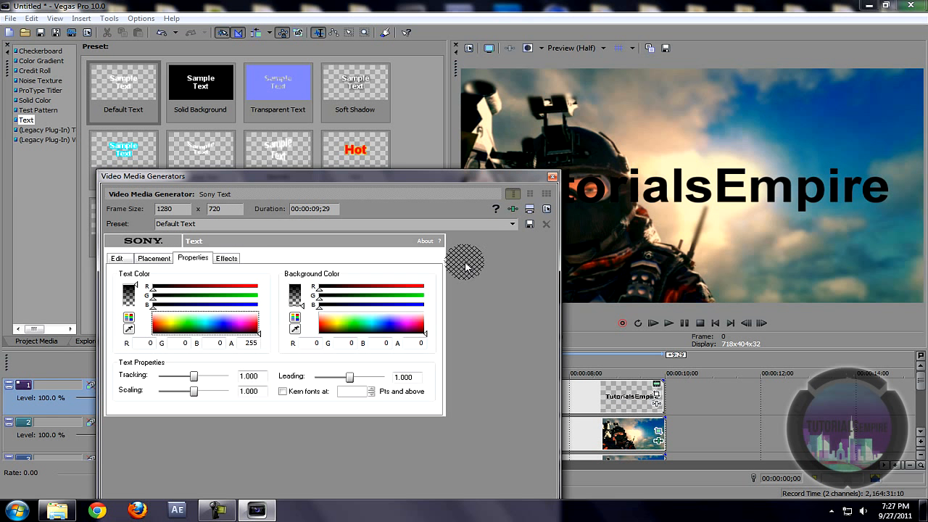
{"action": "left_click", "coordinate": [154, 258]}
{"action": "left_click", "coordinate": [120, 258]}
{"action": "left_click", "coordinate": [143, 260]}
{"action": "left_click_drag", "start_coordinate": [178, 346], "coordinate": [192, 332]}
Step: Set the TutorialsEmpire title to size 48 in the Dimitri Swank font
{"action": "left_click", "coordinate": [118, 259]}
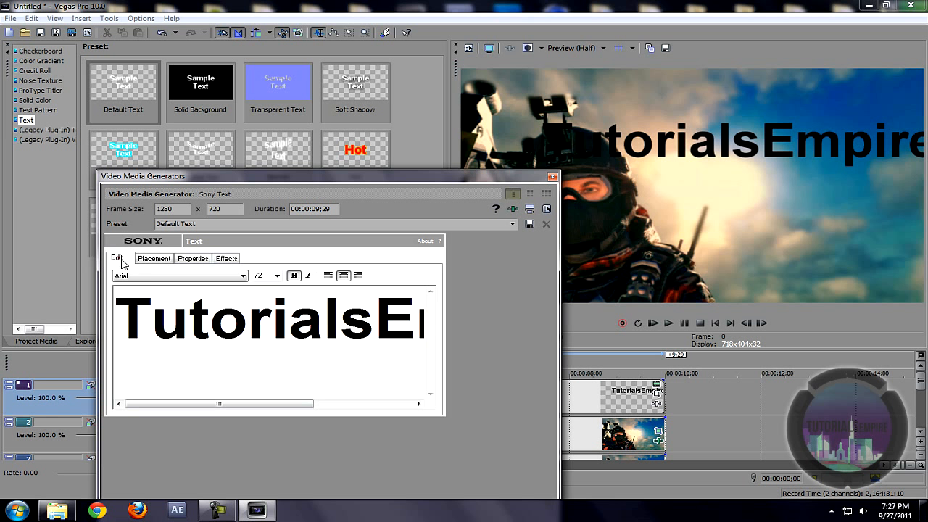
{"action": "left_click_drag", "start_coordinate": [128, 331], "coordinate": [485, 328]}
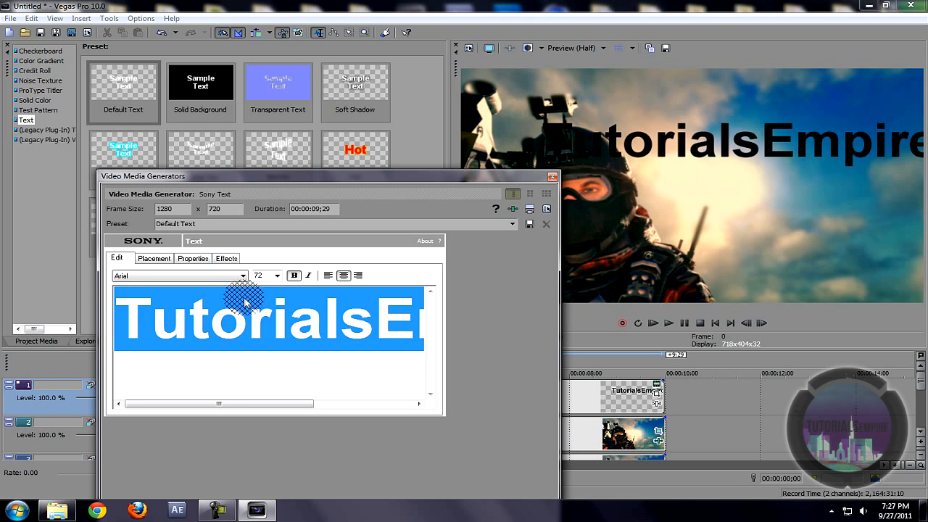
{"action": "left_click", "coordinate": [278, 276]}
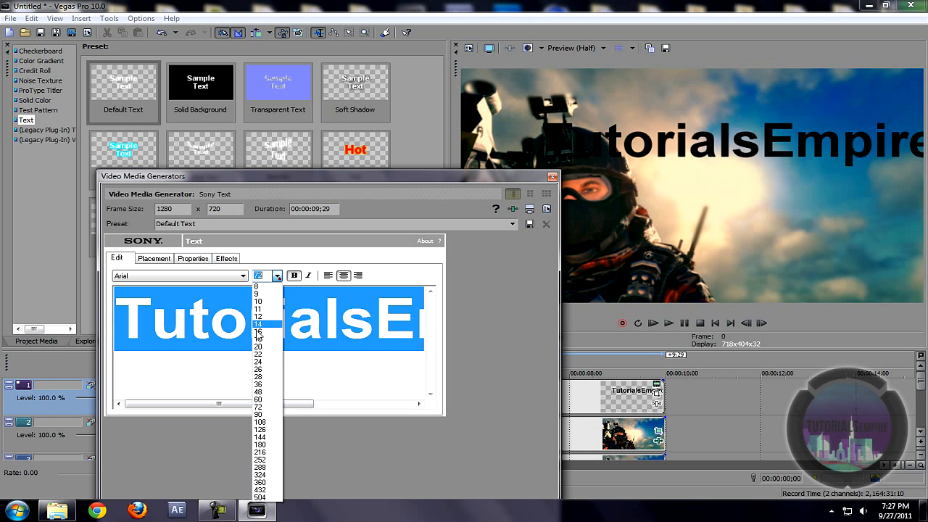
{"action": "left_click", "coordinate": [267, 393]}
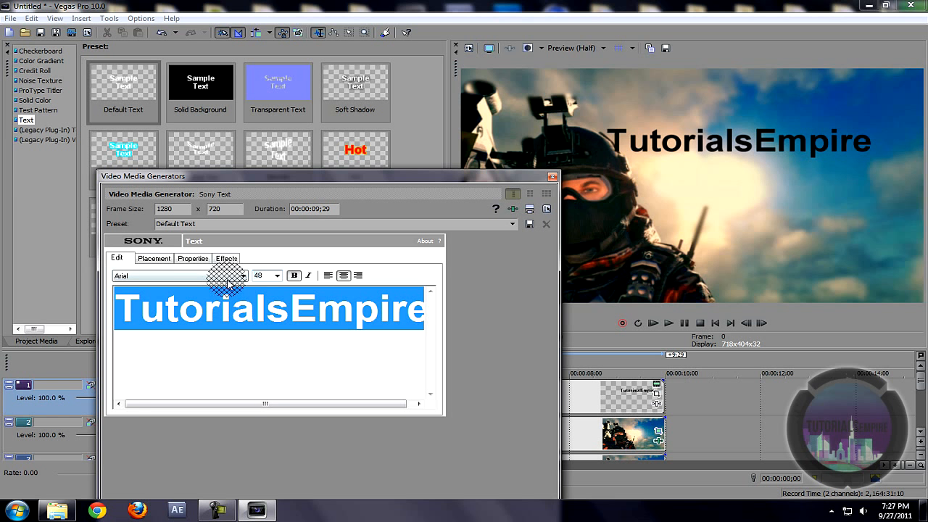
{"action": "left_click", "coordinate": [226, 278]}
{"action": "left_click_drag", "start_coordinate": [240, 363], "coordinate": [245, 388]}
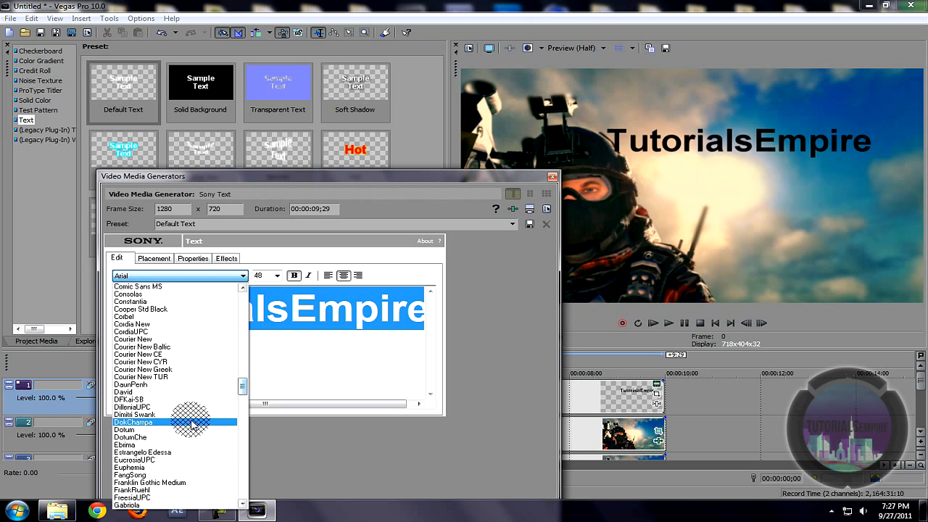
{"action": "left_click", "coordinate": [183, 415]}
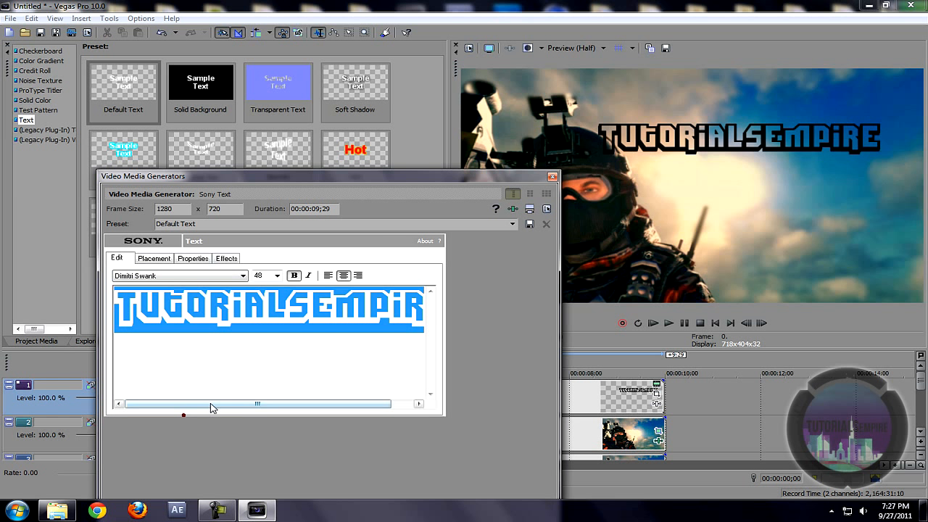
Step: Shift the title further right, preview it, and show the NewBlue ME Active Camera presets
{"action": "left_click", "coordinate": [144, 261]}
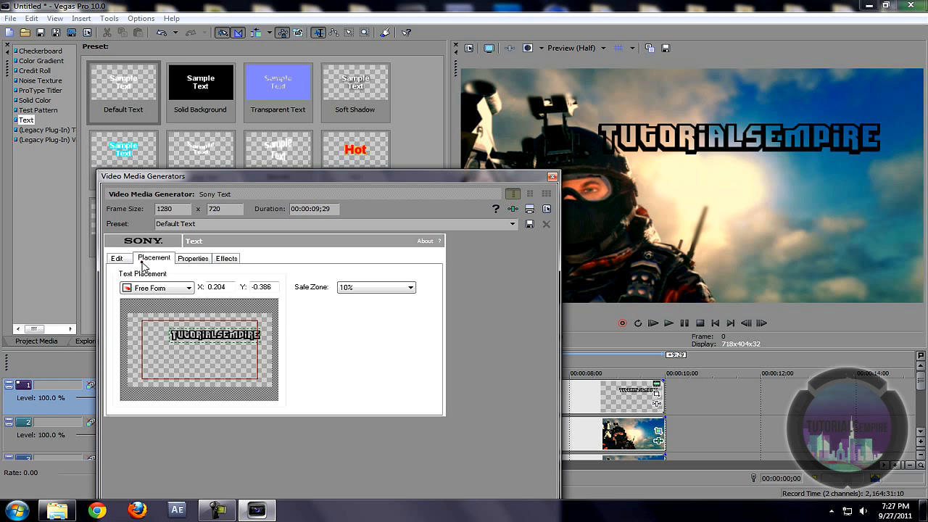
{"action": "left_click_drag", "start_coordinate": [198, 334], "coordinate": [205, 334]}
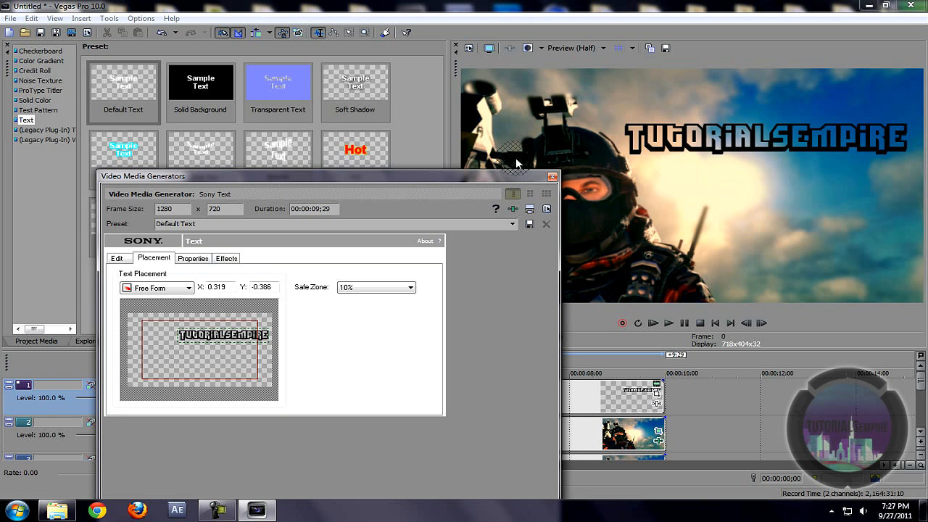
{"action": "left_click", "coordinate": [551, 176]}
{"action": "key", "text": "space"}
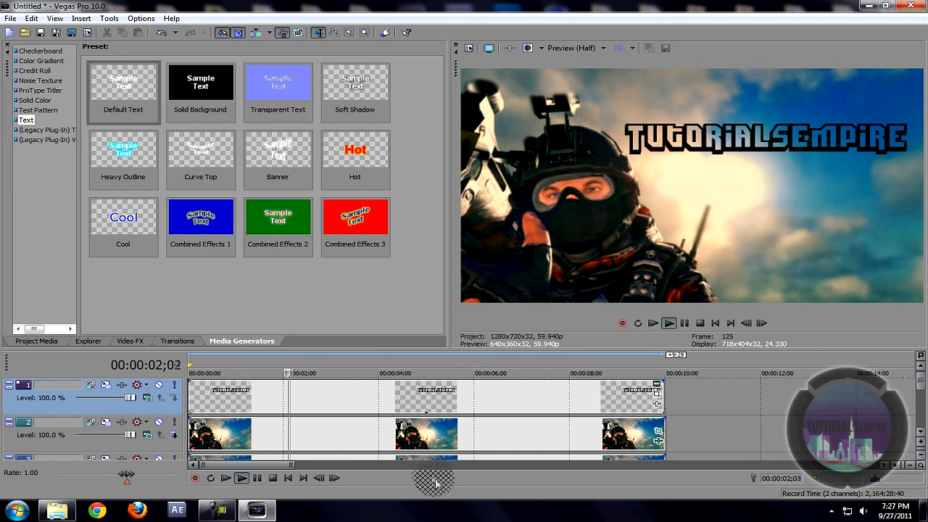
{"action": "key", "text": "space"}
{"action": "left_click", "coordinate": [123, 341]}
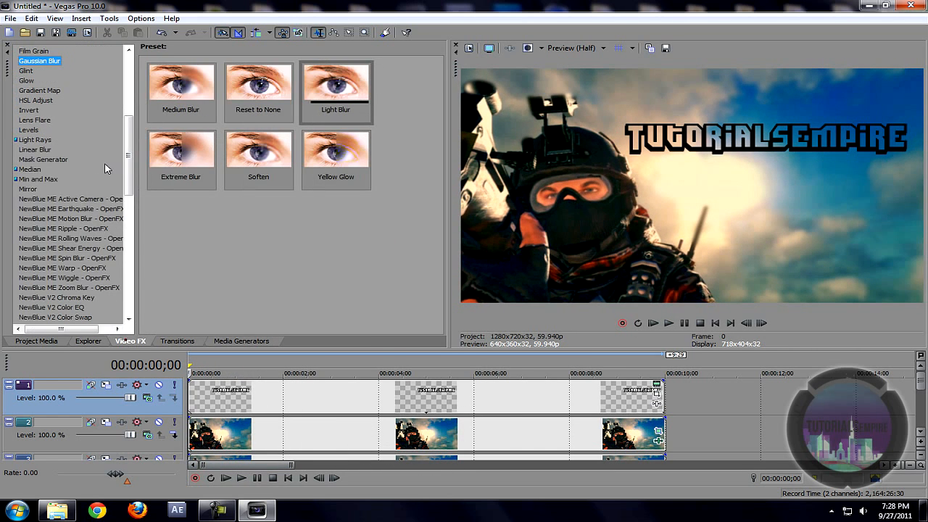
{"action": "left_click", "coordinate": [73, 199]}
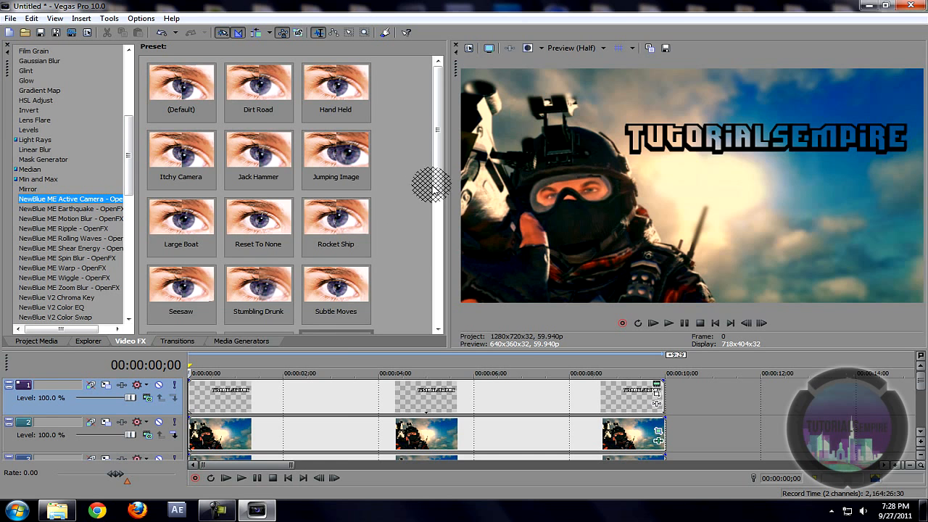
Step: Apply the TEMPIRE camera-shake preset to the TutorialsEmpire text event with crop set to 0.00
{"action": "scroll", "coordinate": [425, 182], "scroll_direction": "down", "scroll_amount": 2}
{"action": "left_click_drag", "start_coordinate": [336, 221], "coordinate": [335, 406]}
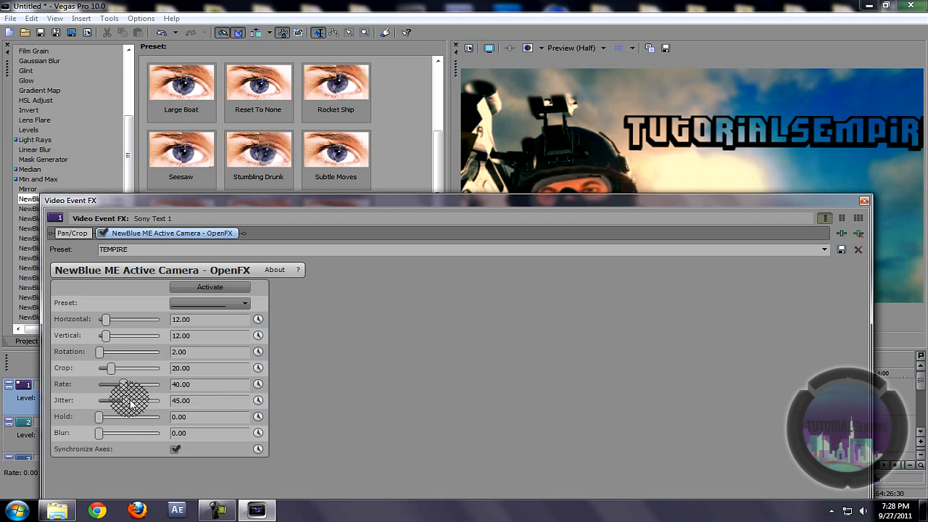
{"action": "left_click_drag", "start_coordinate": [112, 372], "coordinate": [100, 369]}
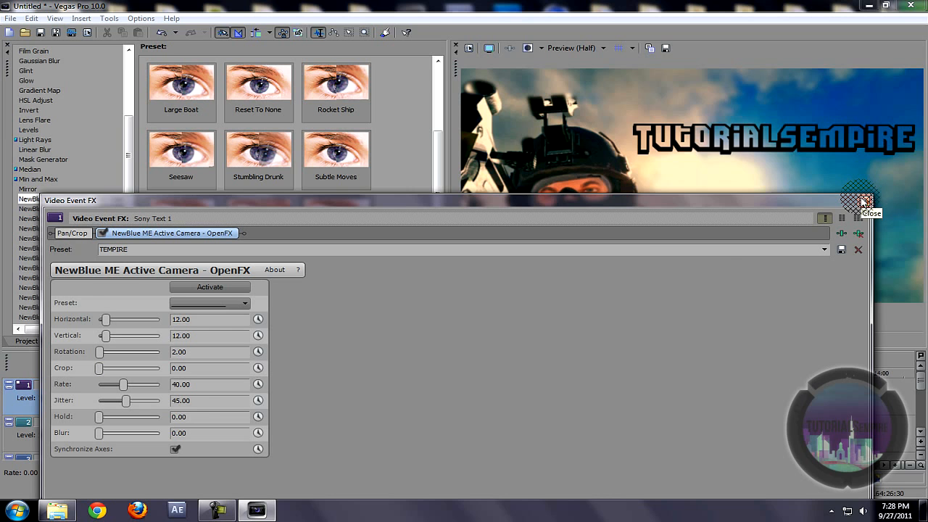
{"action": "left_click", "coordinate": [866, 202]}
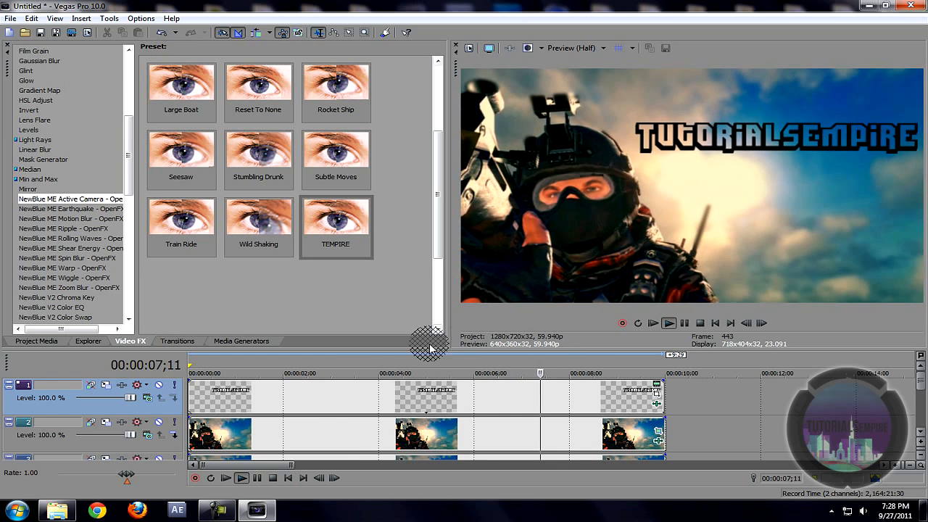
Step: Add an empty top video track and place the imported Part1 clip on it
{"action": "key", "text": "space"}
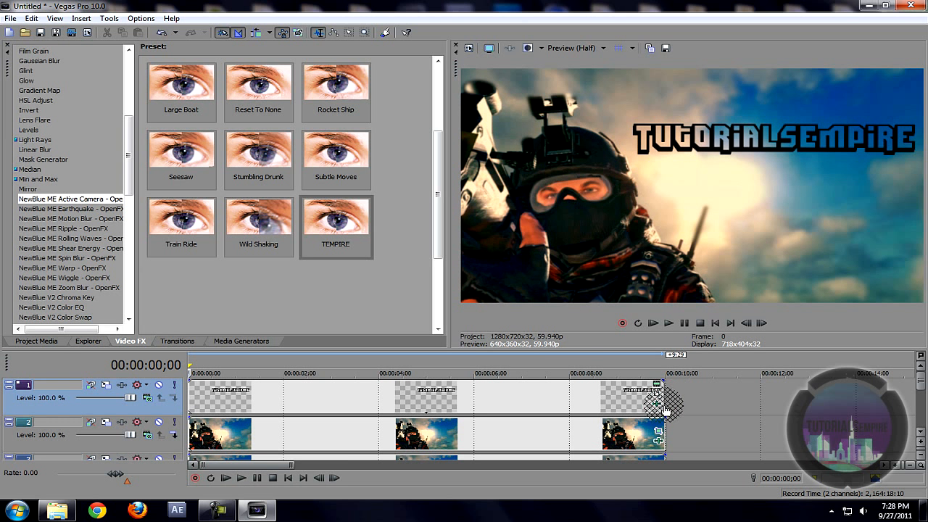
{"action": "right_click", "coordinate": [683, 407]}
{"action": "left_click", "coordinate": [718, 296]}
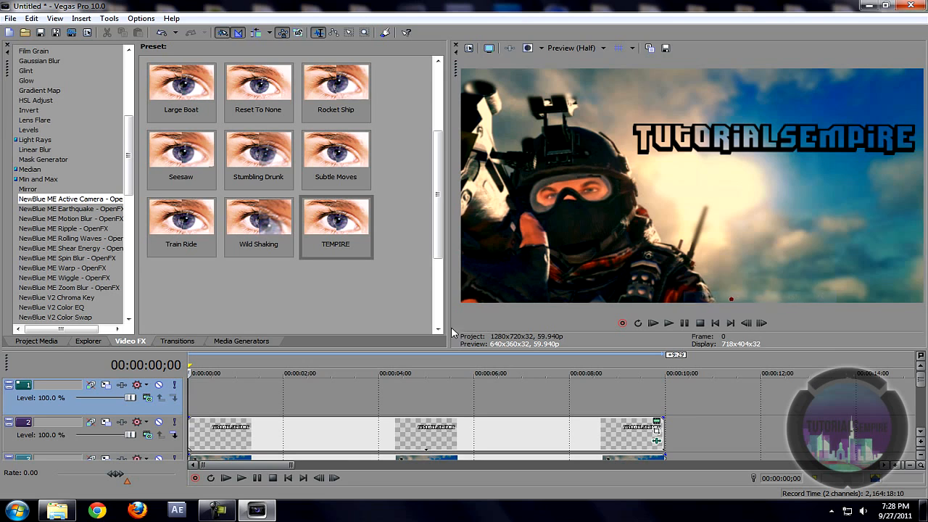
{"action": "left_click", "coordinate": [24, 33]}
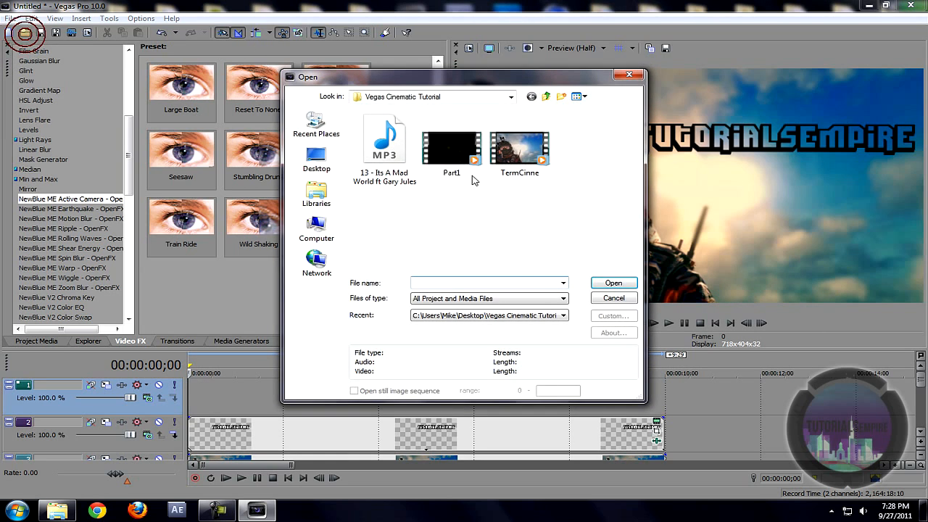
{"action": "double_click", "coordinate": [451, 171]}
{"action": "left_click", "coordinate": [240, 402]}
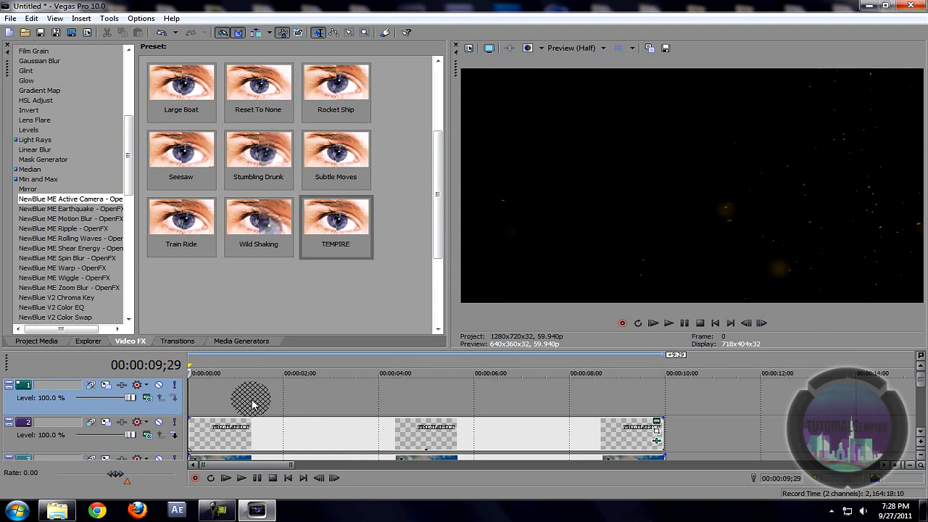
{"action": "left_click", "coordinate": [231, 434]}
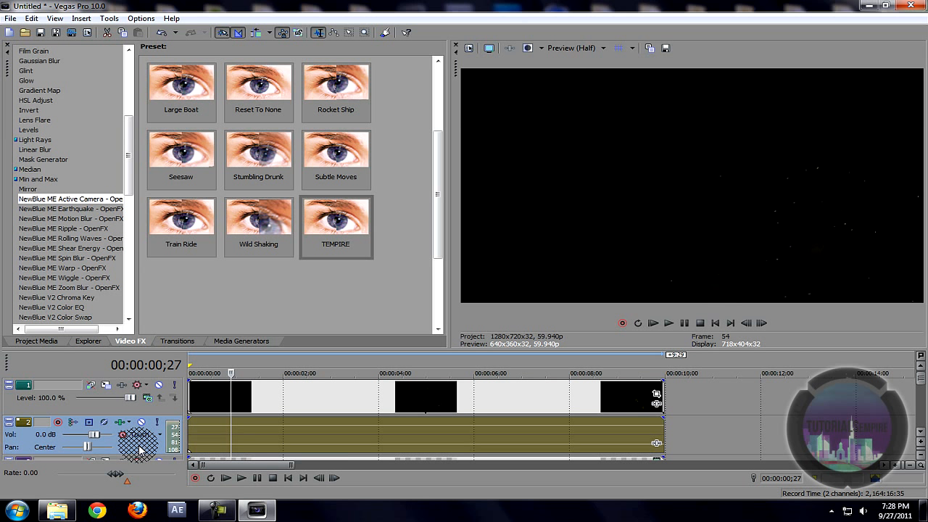
Step: Delete the extra audio track and give the particle track a see-through compositing blend mode
{"action": "key", "text": "Delete"}
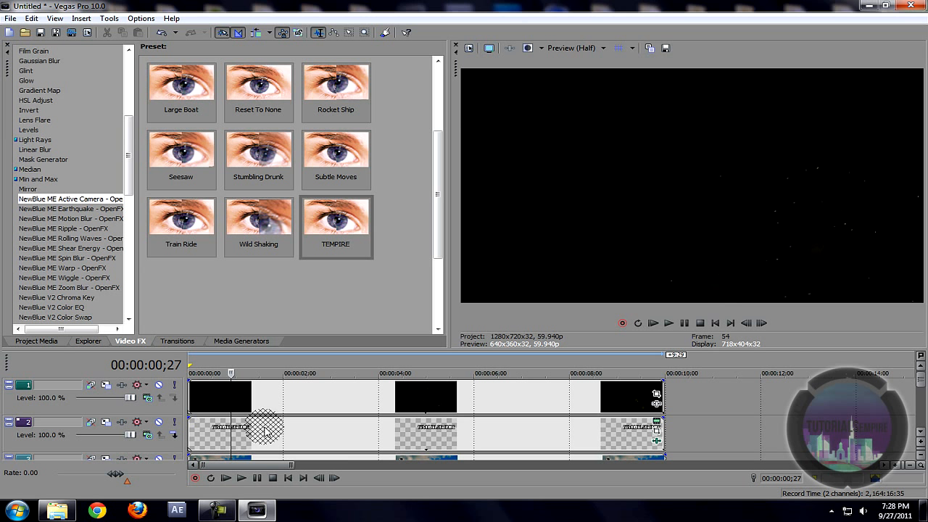
{"action": "left_click", "coordinate": [194, 398]}
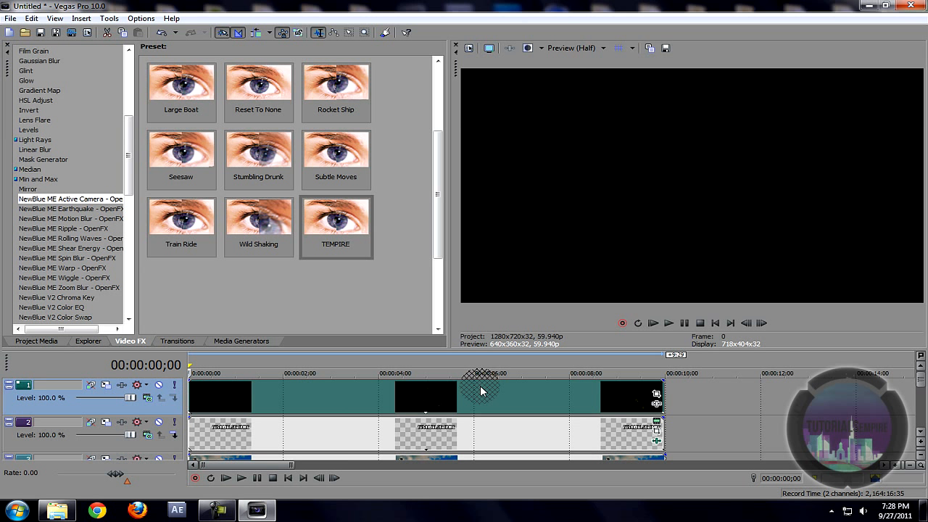
{"action": "left_click", "coordinate": [278, 410]}
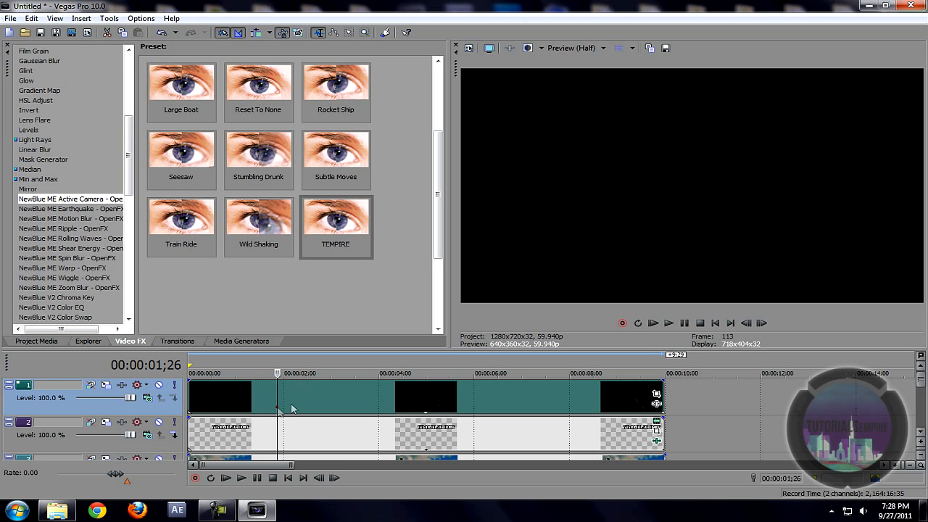
{"action": "left_click", "coordinate": [147, 399]}
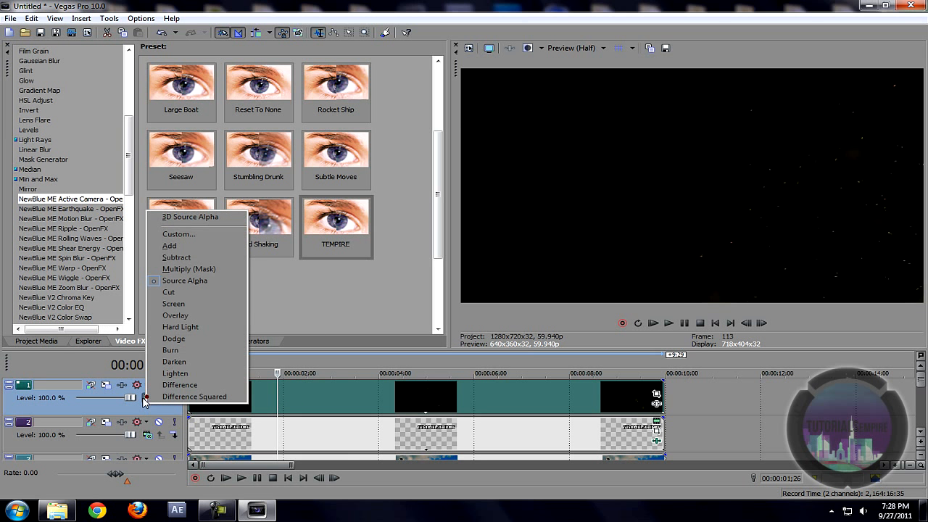
{"action": "left_click", "coordinate": [186, 303]}
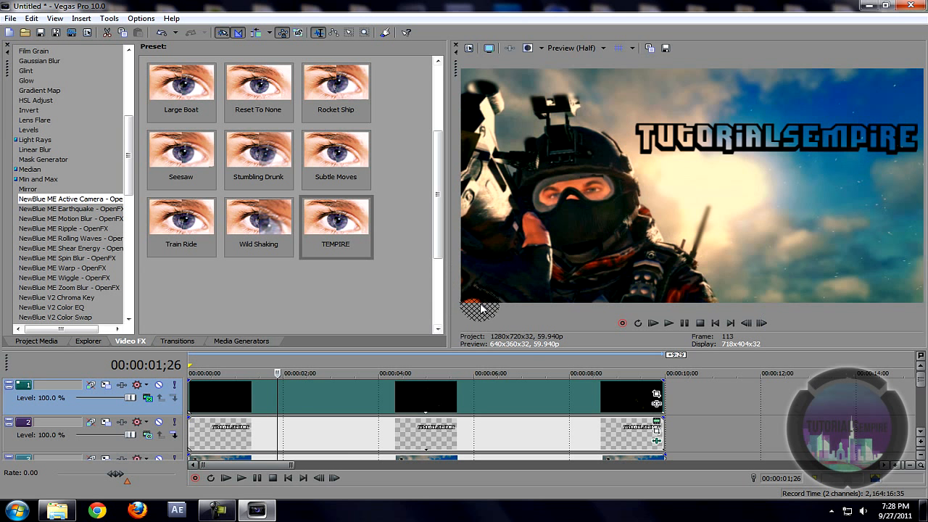
Step: Play the montage preview from the start
{"action": "left_click", "coordinate": [194, 406]}
{"action": "key", "text": "space"}
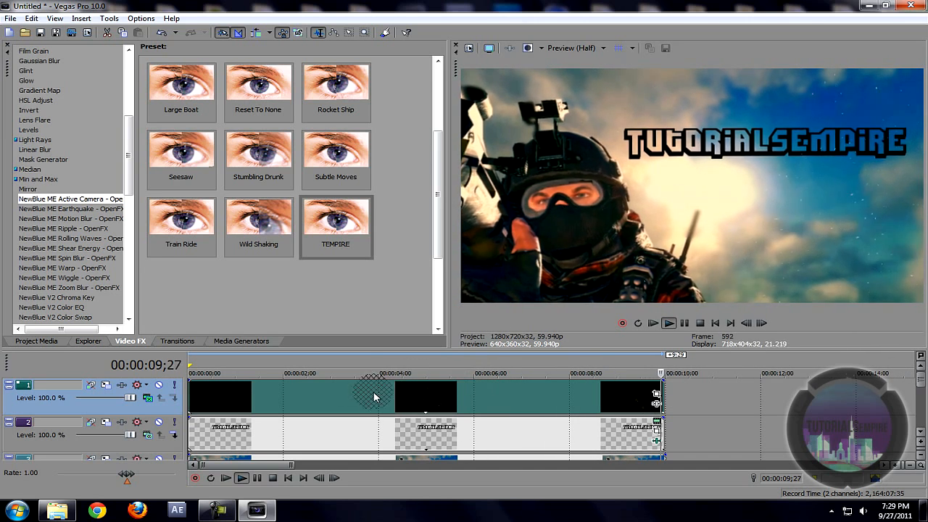
{"action": "left_click_drag", "start_coordinate": [919, 384], "coordinate": [920, 415]}
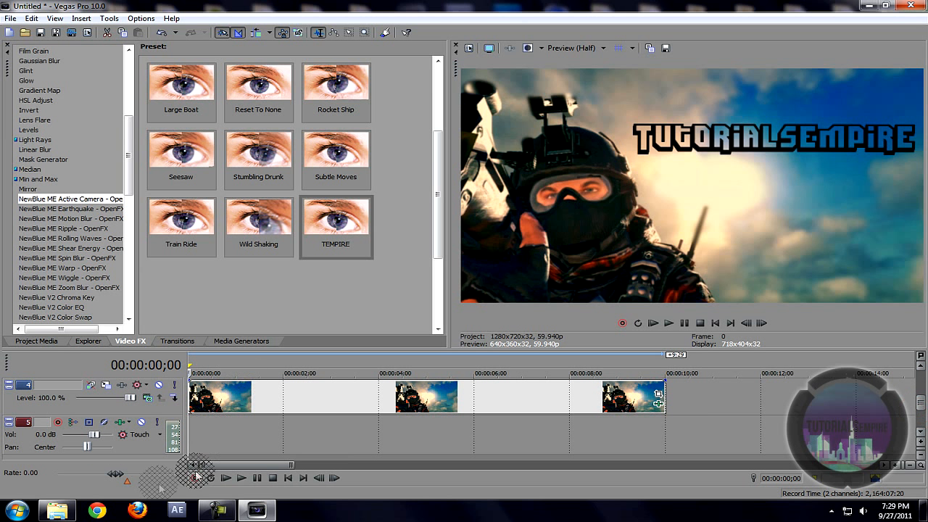
Step: Bring 13 - Its A Mad World ft Gary Jules.mp3 from the Vegas Cinematic Tutorial folder into the timeline
{"action": "left_click", "coordinate": [221, 510]}
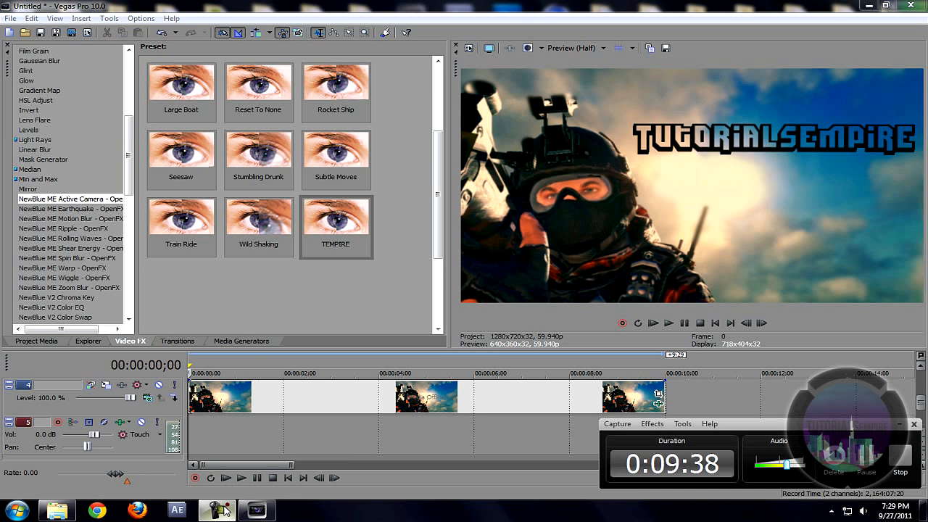
{"action": "left_click", "coordinate": [867, 6]}
{"action": "double_click", "coordinate": [455, 453]}
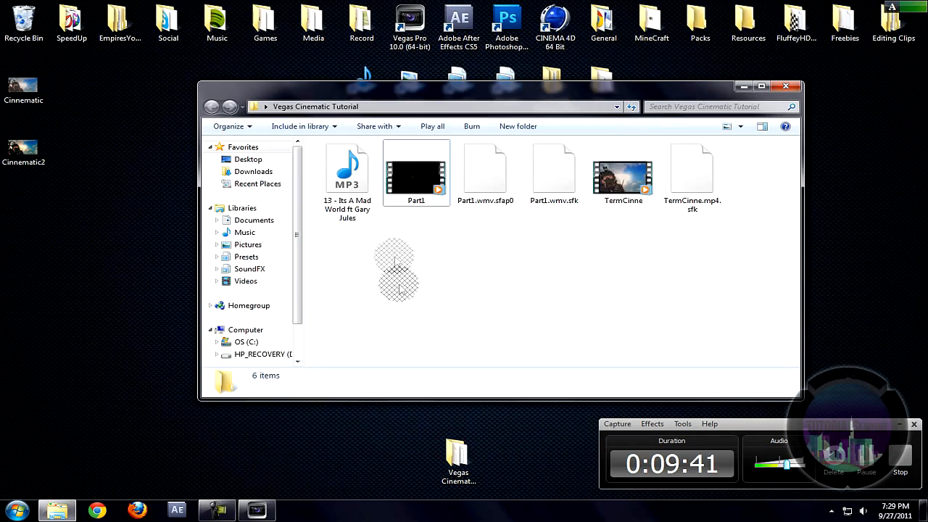
{"action": "mouse_move", "coordinate": [348, 178]}
{"action": "left_mouse_down"}
{"action": "mouse_move", "coordinate": [259, 476]}
{"action": "mouse_move", "coordinate": [228, 486]}
{"action": "mouse_move", "coordinate": [261, 511]}
{"action": "mouse_move", "coordinate": [211, 438]}
{"action": "mouse_move", "coordinate": [227, 439]}
{"action": "mouse_move", "coordinate": [188, 421]}
{"action": "left_mouse_up"}
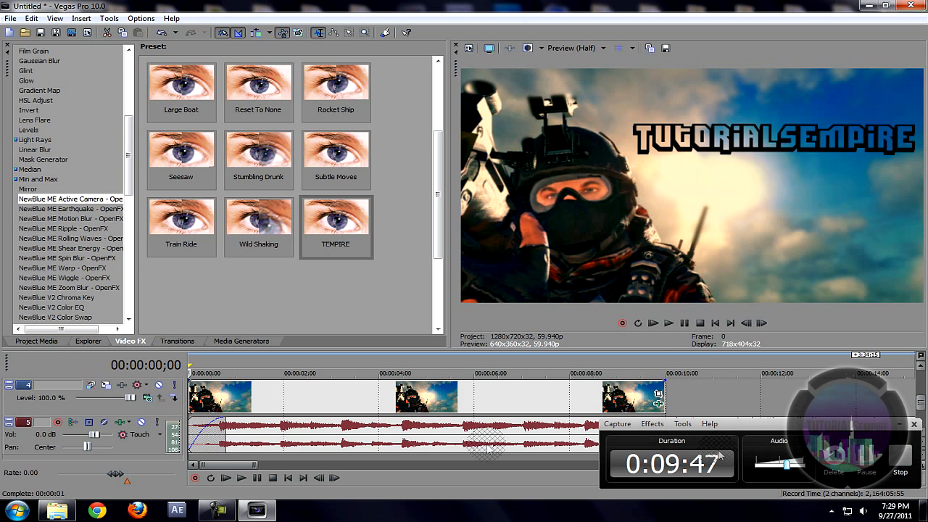
Step: Split the music near 11 seconds, where the clips end, and delete the tail
{"action": "left_click", "coordinate": [809, 410]}
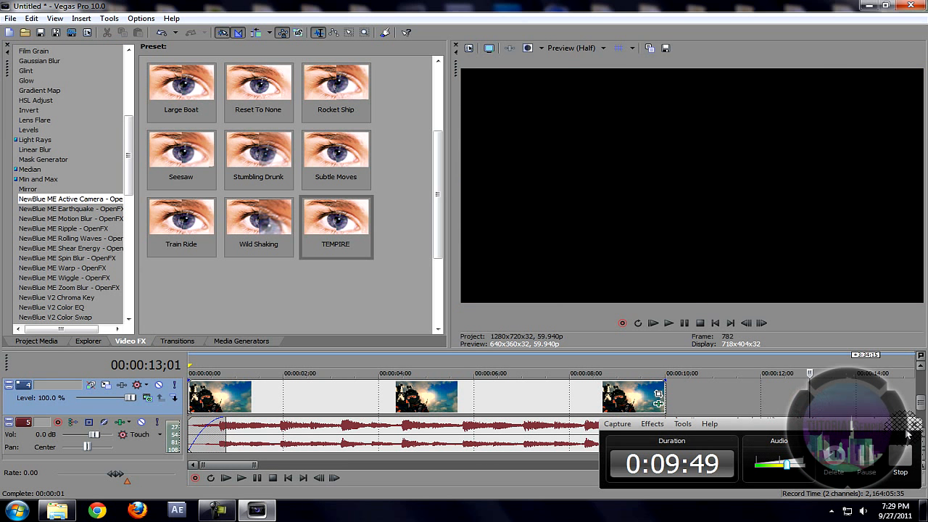
{"action": "left_click", "coordinate": [741, 446]}
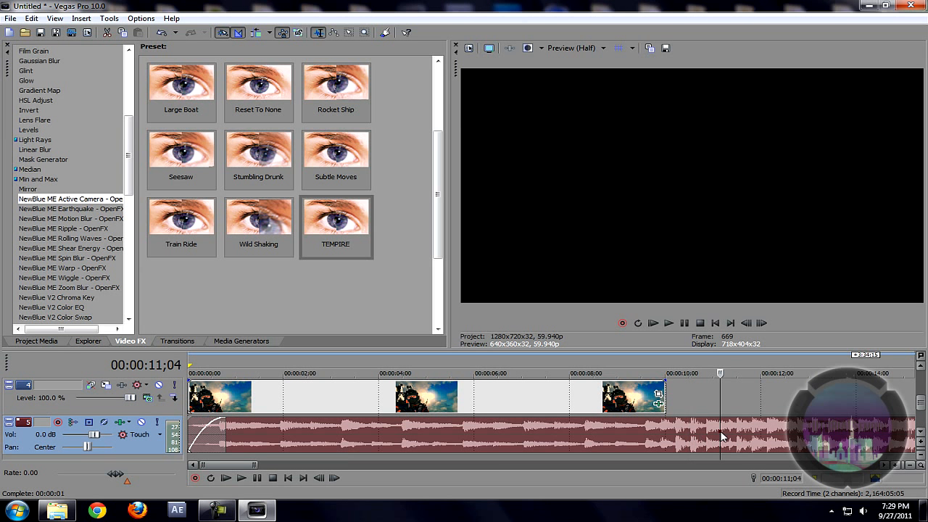
{"action": "left_click", "coordinate": [720, 434]}
{"action": "key", "text": "Delete"}
{"action": "left_click", "coordinate": [718, 425]}
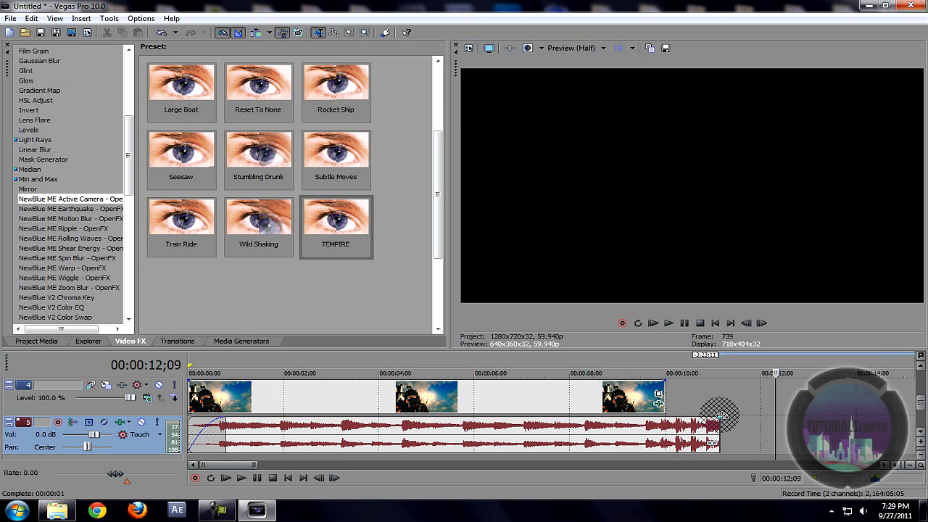
Step: Fade out the music's end and fade in the soldier, text and particle clips
{"action": "left_click_drag", "start_coordinate": [723, 414], "coordinate": [681, 418]}
{"action": "left_click", "coordinate": [205, 394]}
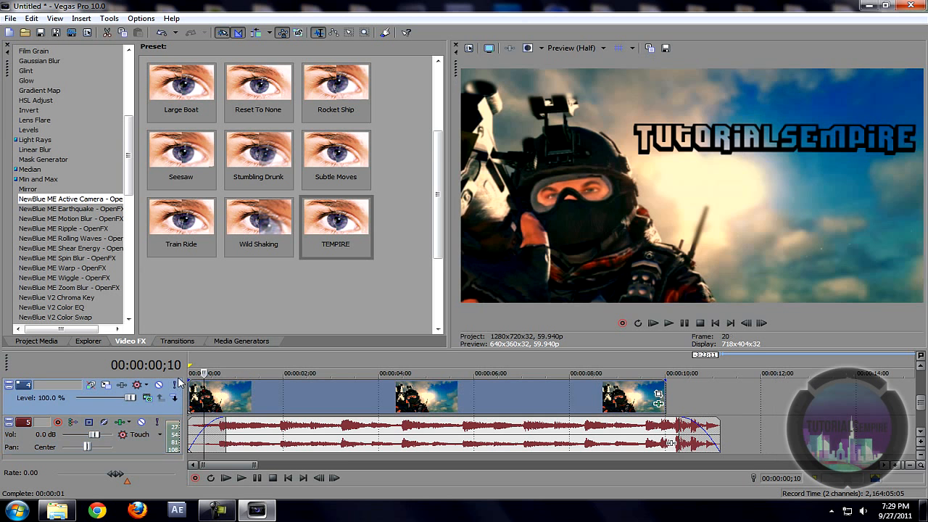
{"action": "left_click_drag", "start_coordinate": [191, 382], "coordinate": [203, 385]}
{"action": "scroll", "coordinate": [922, 404], "scroll_direction": "up", "scroll_amount": 1}
{"action": "scroll", "coordinate": [920, 399], "scroll_direction": "up", "scroll_amount": 1}
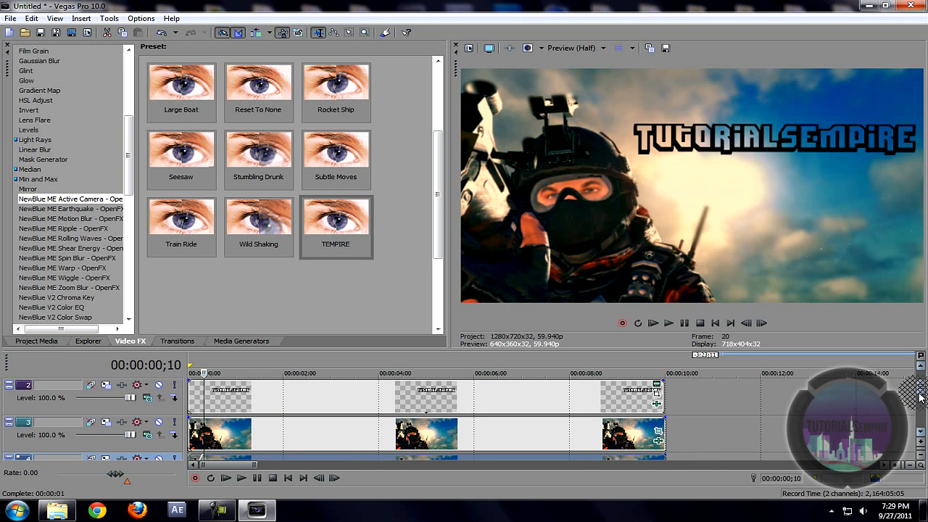
{"action": "left_click_drag", "start_coordinate": [187, 416], "coordinate": [199, 420]}
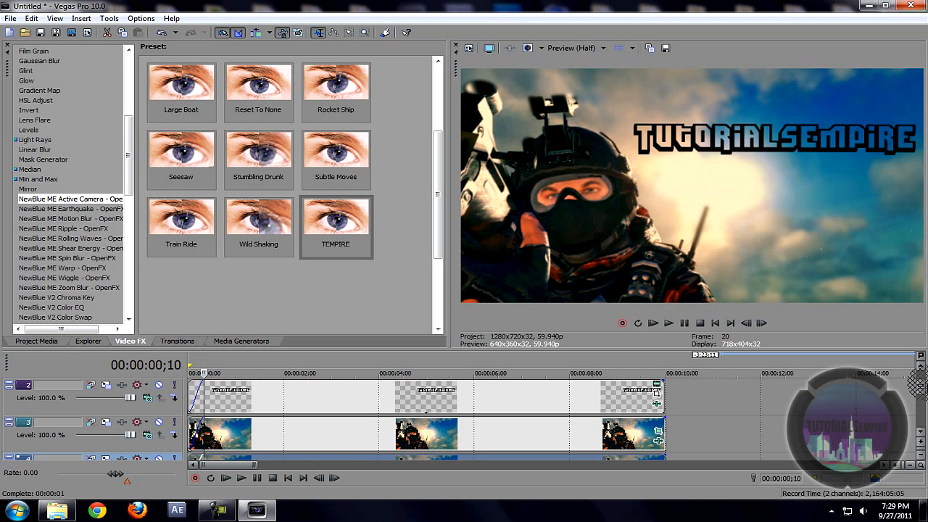
{"action": "scroll", "coordinate": [921, 382], "scroll_direction": "up", "scroll_amount": 1}
{"action": "left_click_drag", "start_coordinate": [190, 377], "coordinate": [204, 377]}
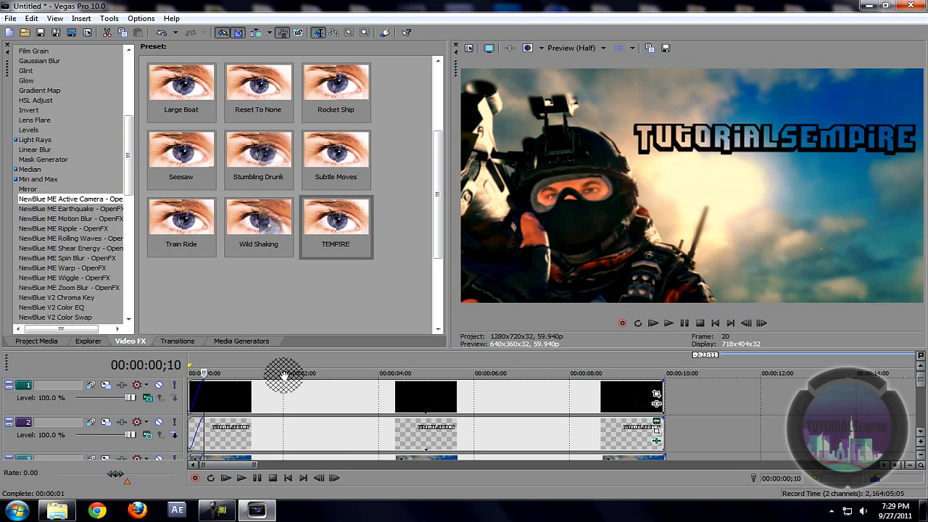
Step: Fade out the particle, text and track 3 soldier clips at their ends
{"action": "left_click", "coordinate": [655, 396]}
{"action": "left_click_drag", "start_coordinate": [665, 380], "coordinate": [651, 380]}
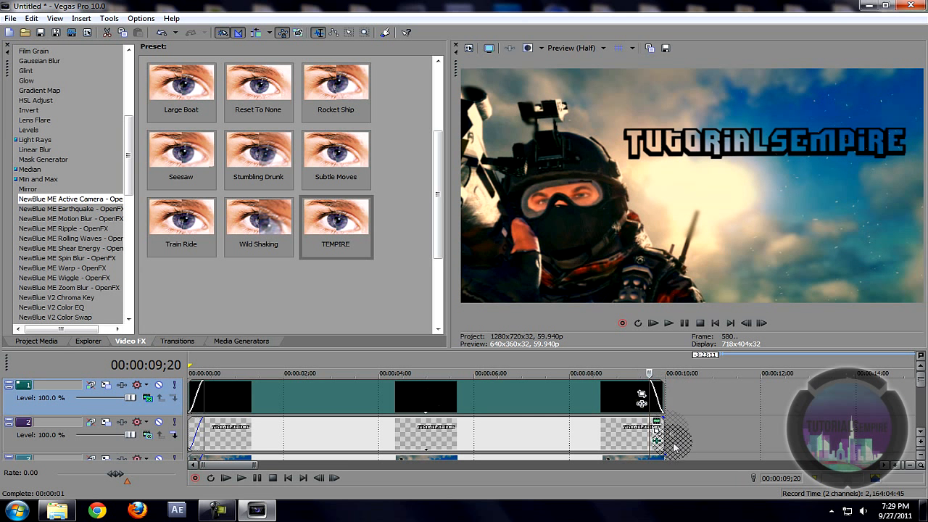
{"action": "left_click_drag", "start_coordinate": [663, 419], "coordinate": [660, 418]}
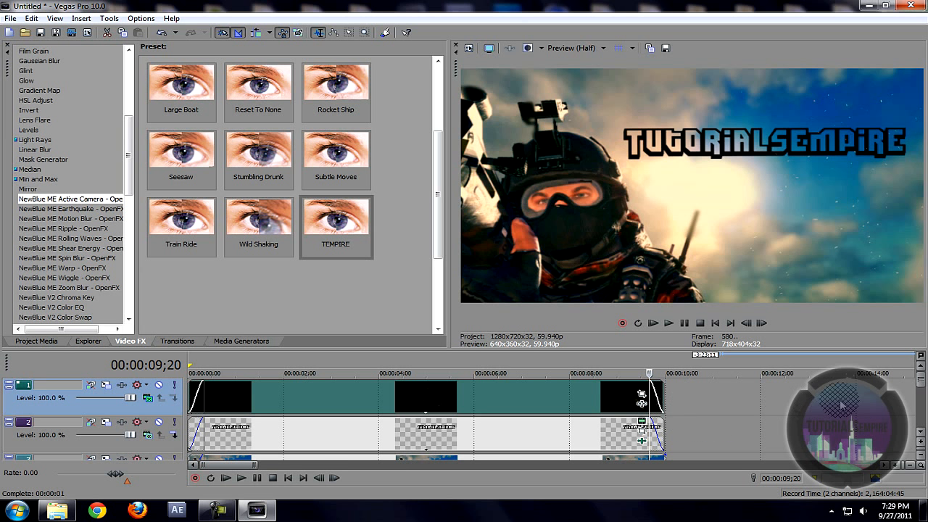
{"action": "left_click_drag", "start_coordinate": [924, 387], "coordinate": [924, 403]}
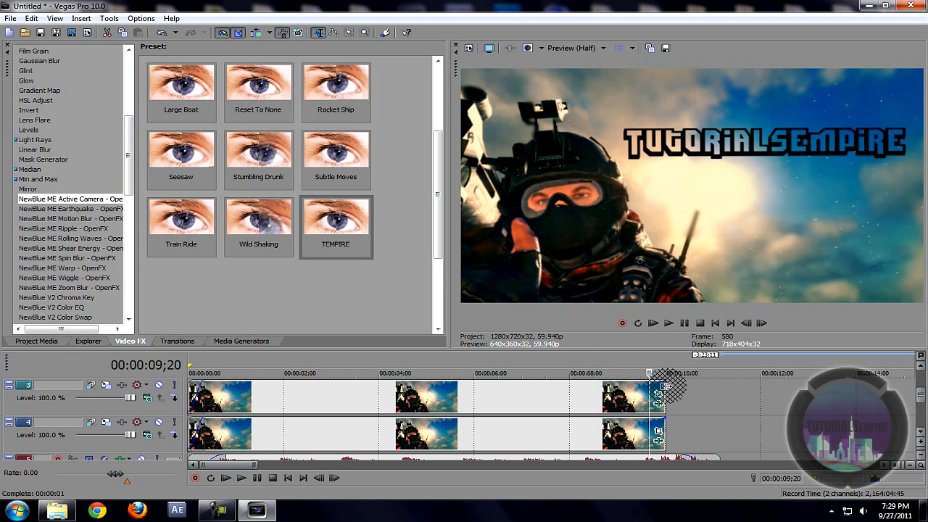
{"action": "left_click_drag", "start_coordinate": [665, 381], "coordinate": [649, 382]}
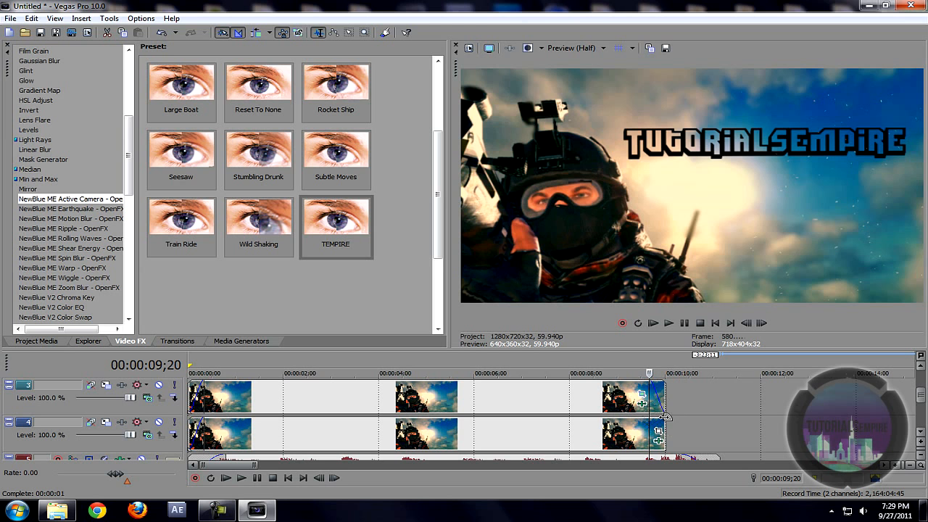
Step: Play the project from the start to check the fades
{"action": "left_click", "coordinate": [189, 373]}
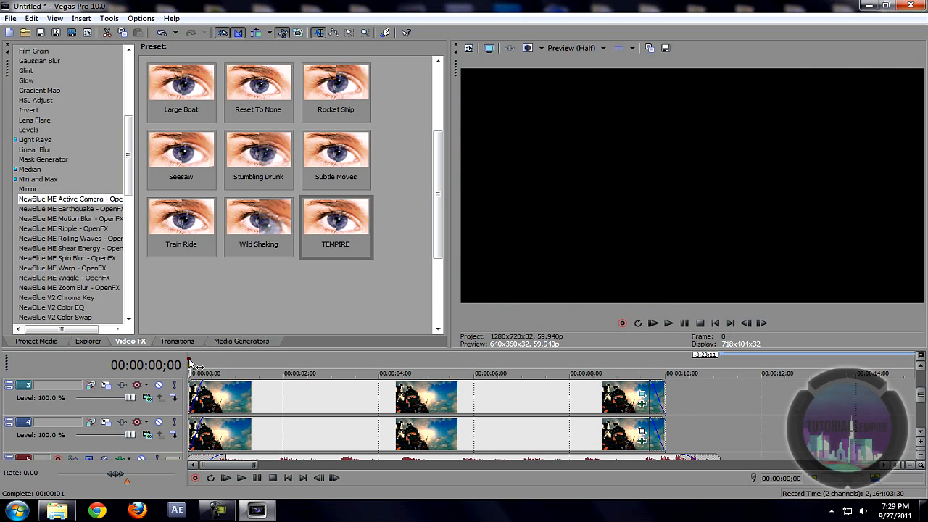
{"action": "key", "text": "space"}
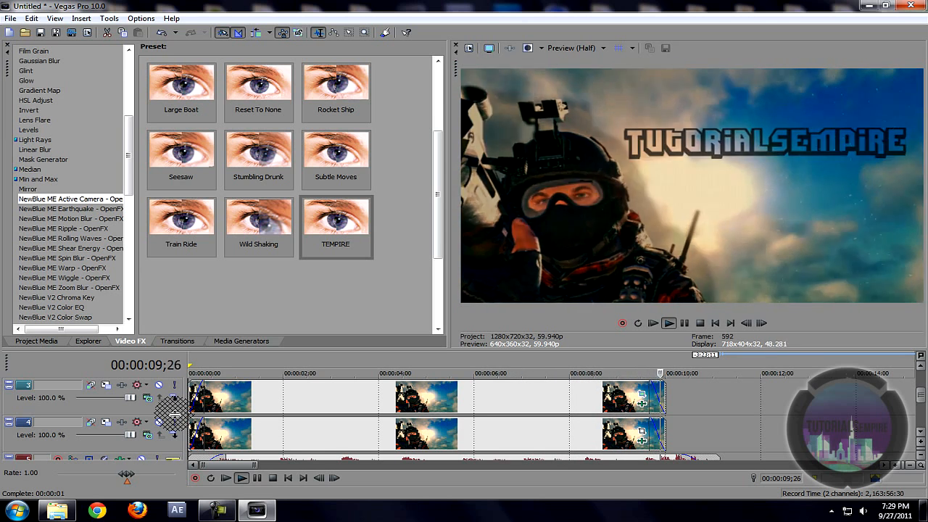
{"action": "key", "text": "space"}
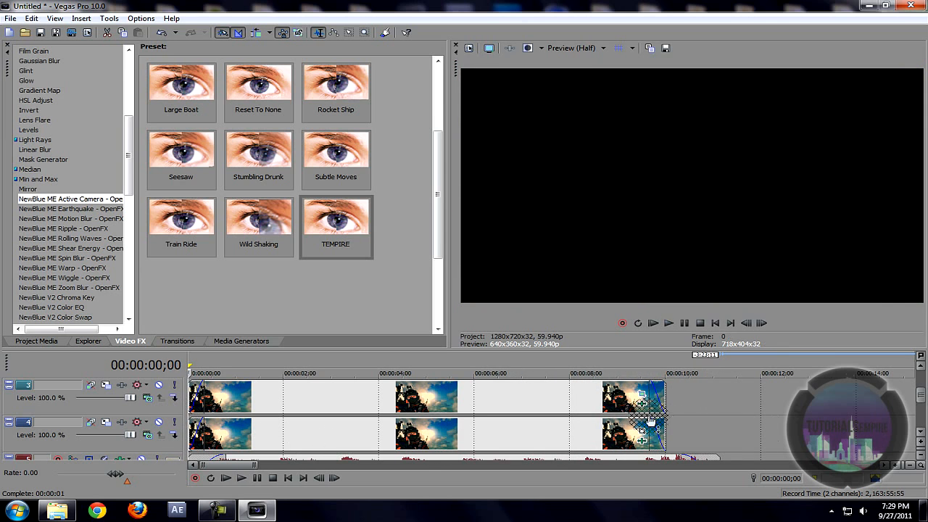
Step: Lengthen the fade-out at the end of the track 3 soldier clip
{"action": "left_click", "coordinate": [656, 410]}
{"action": "key", "text": "Right"}
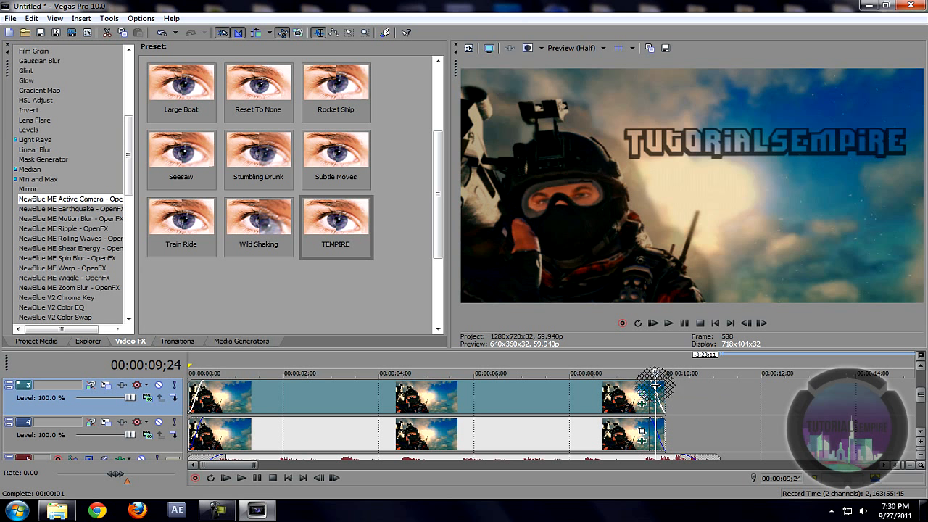
{"action": "left_click_drag", "start_coordinate": [654, 380], "coordinate": [633, 383]}
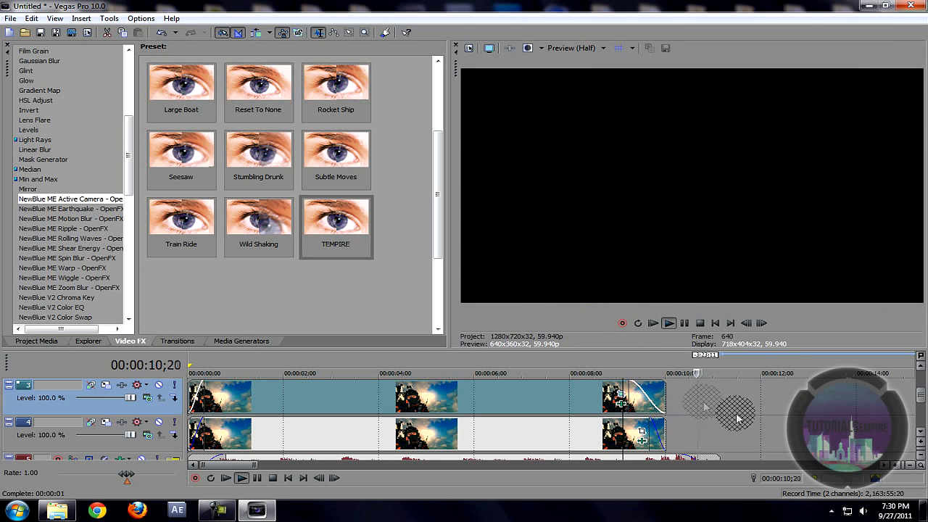
{"action": "key", "text": "space"}
Step: Preview the montage from about 7 seconds, then again from near the start
{"action": "left_click", "coordinate": [531, 360]}
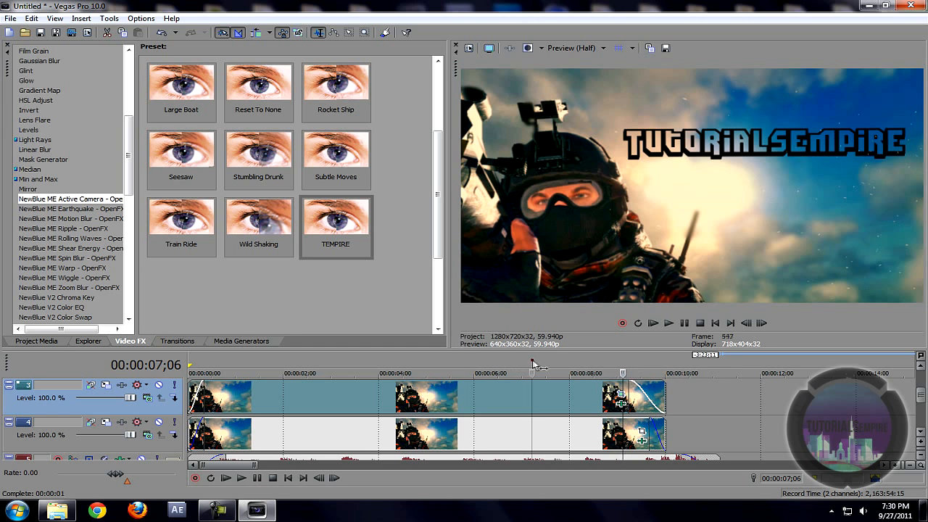
{"action": "key", "text": "space"}
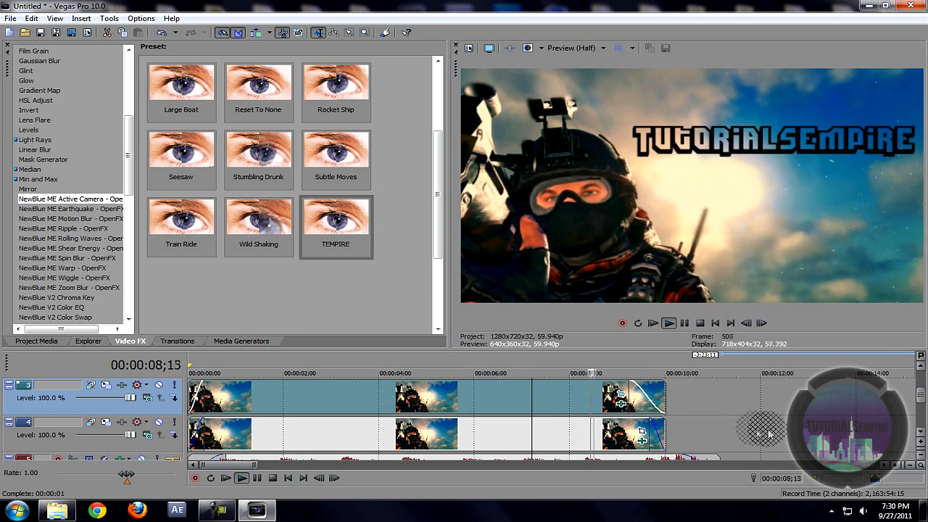
{"action": "key", "text": "space"}
{"action": "left_click", "coordinate": [255, 363]}
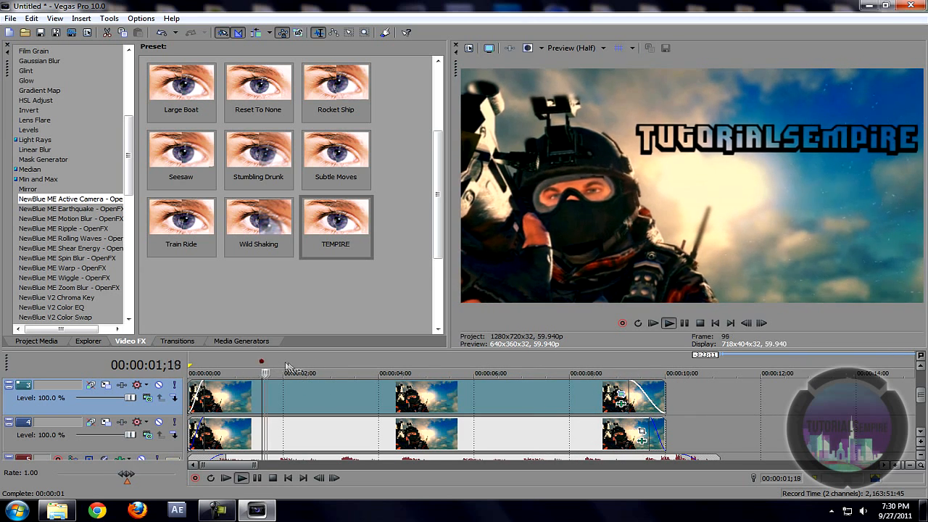
{"action": "key", "text": "space"}
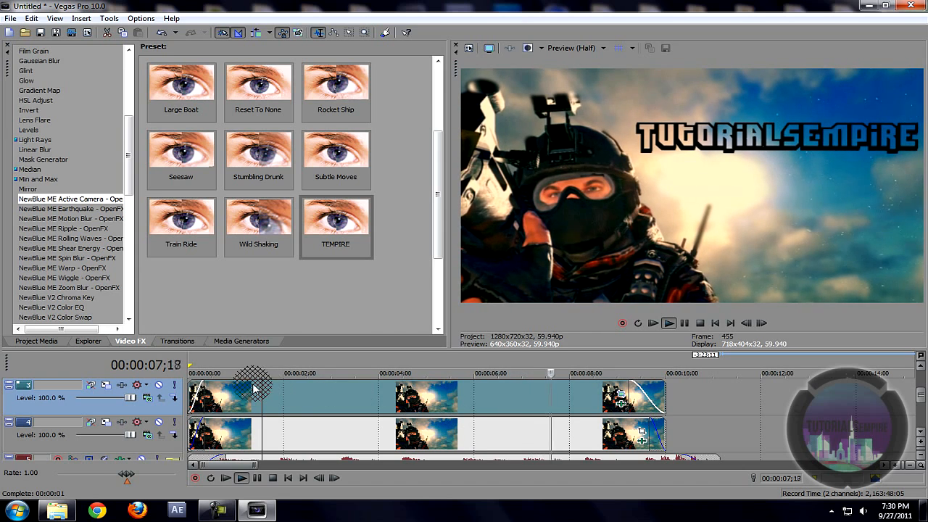
{"action": "key", "text": "space"}
{"action": "key", "text": "space"}
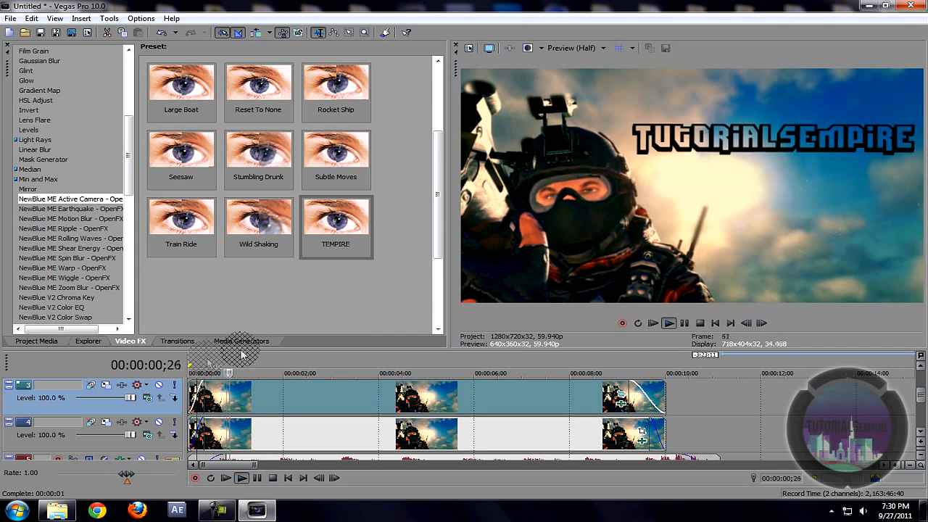